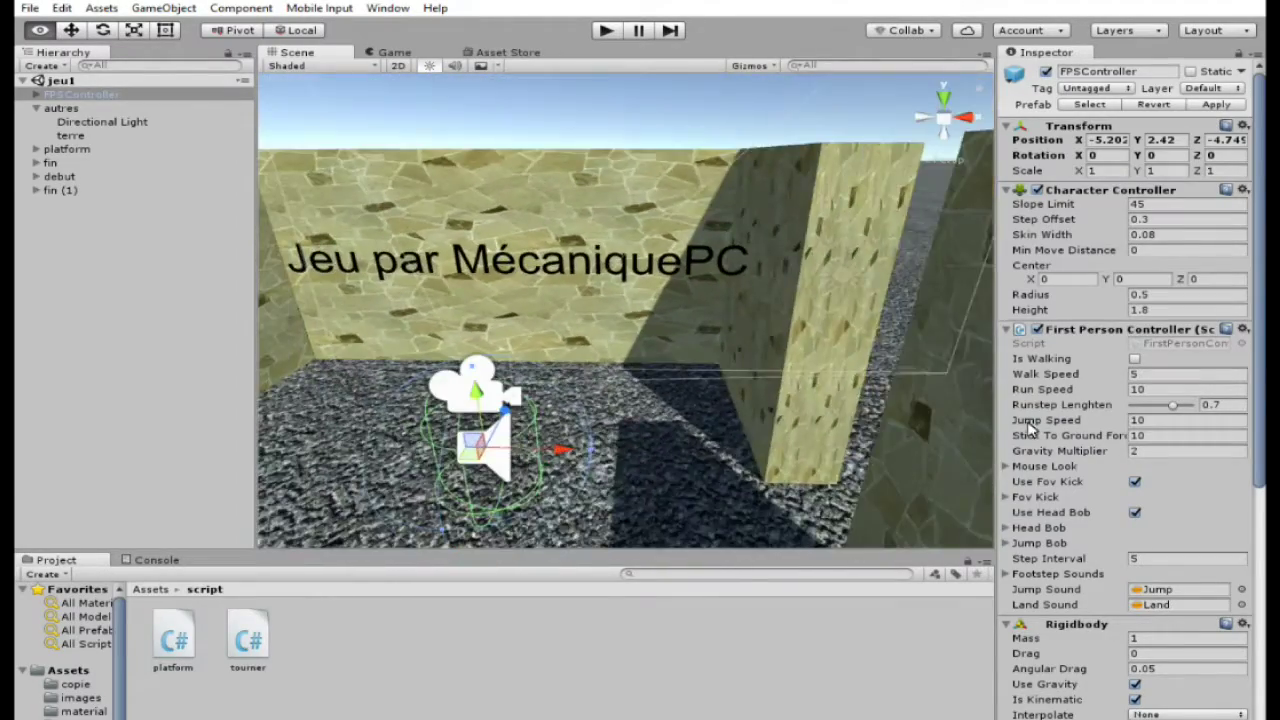
key(f)
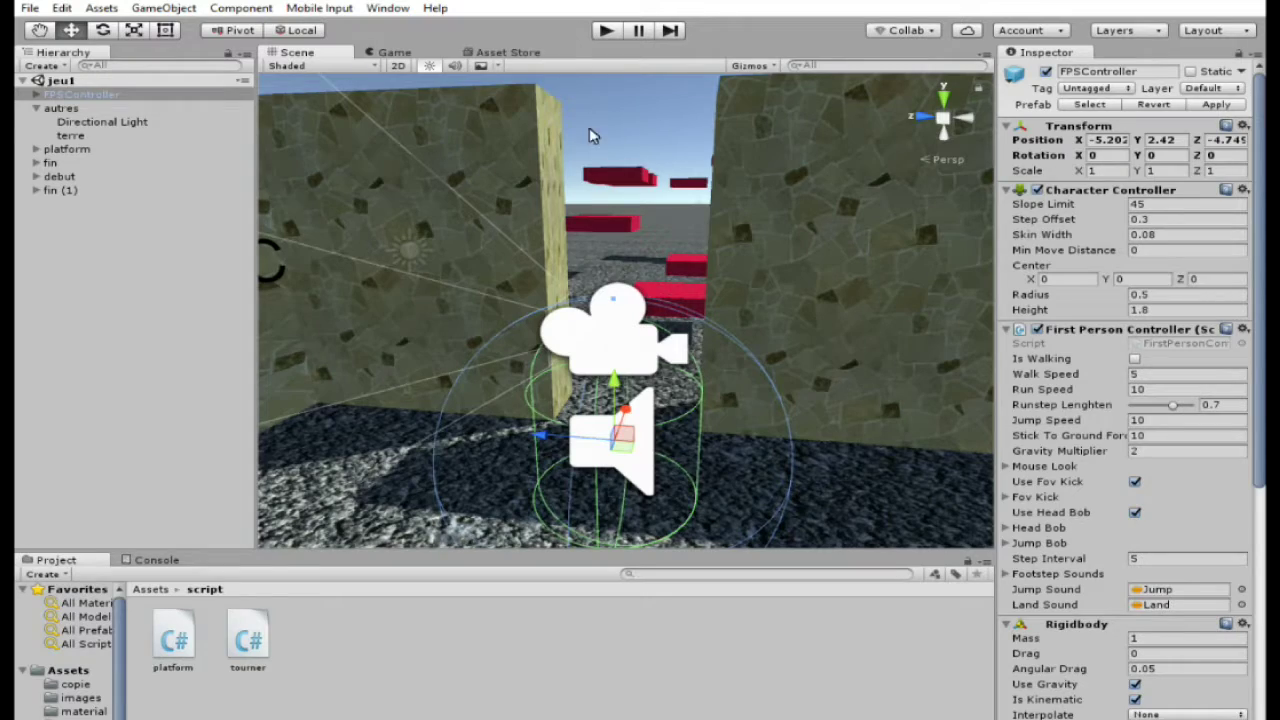
key(w)
right_drag(706, 77, 1177, 188)
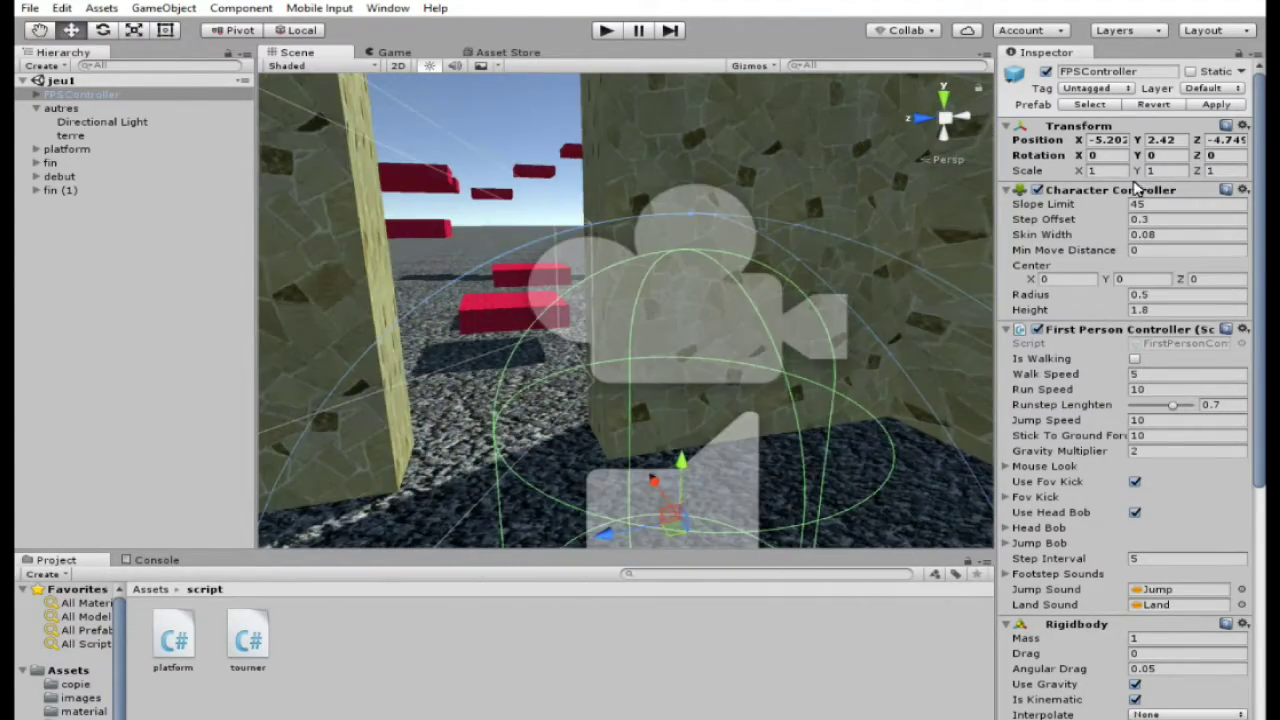
Open the build settings and add the open scene jeu1 to the scenes in the build.
click(27, 9)
click(78, 178)
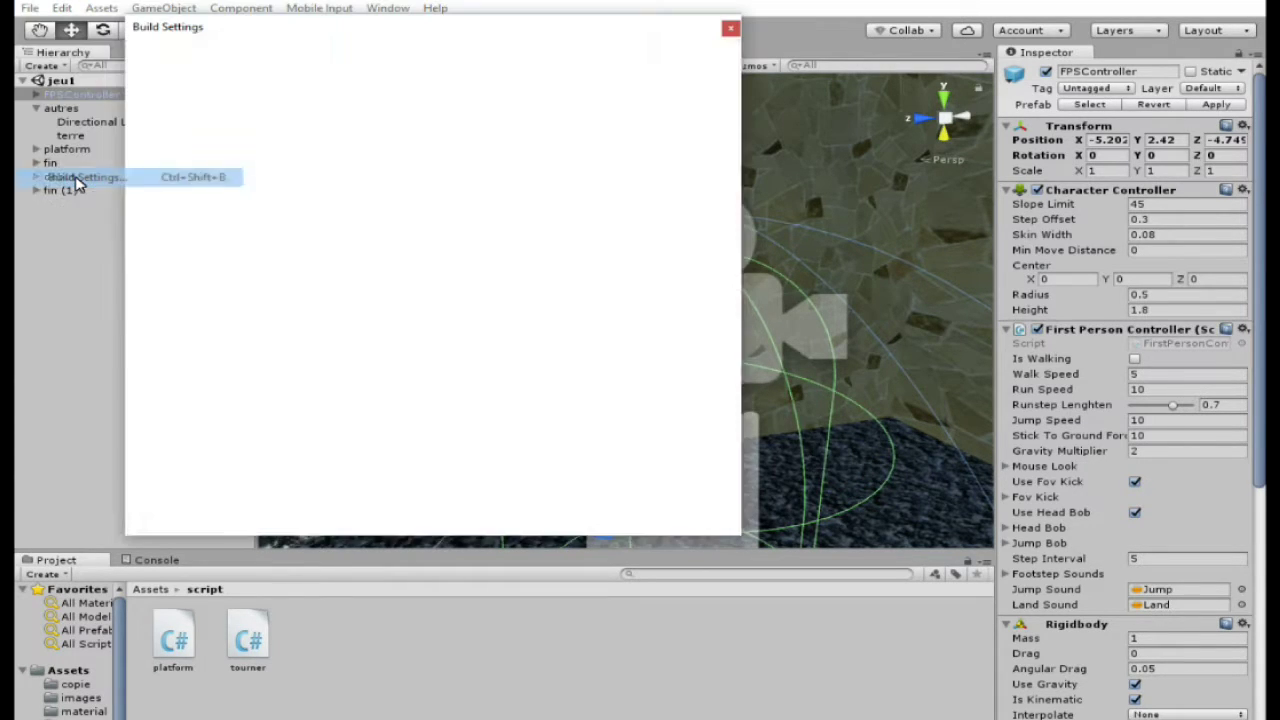
click(648, 251)
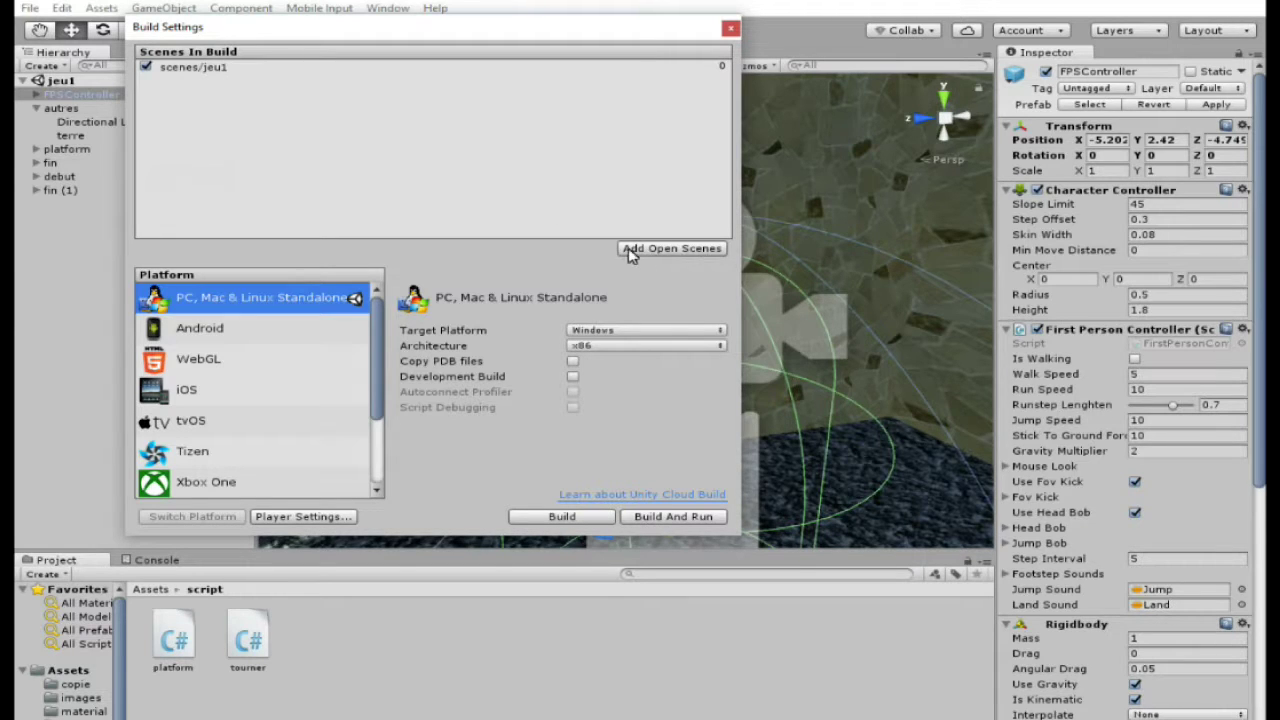
click(629, 254)
click(210, 70)
click(150, 590)
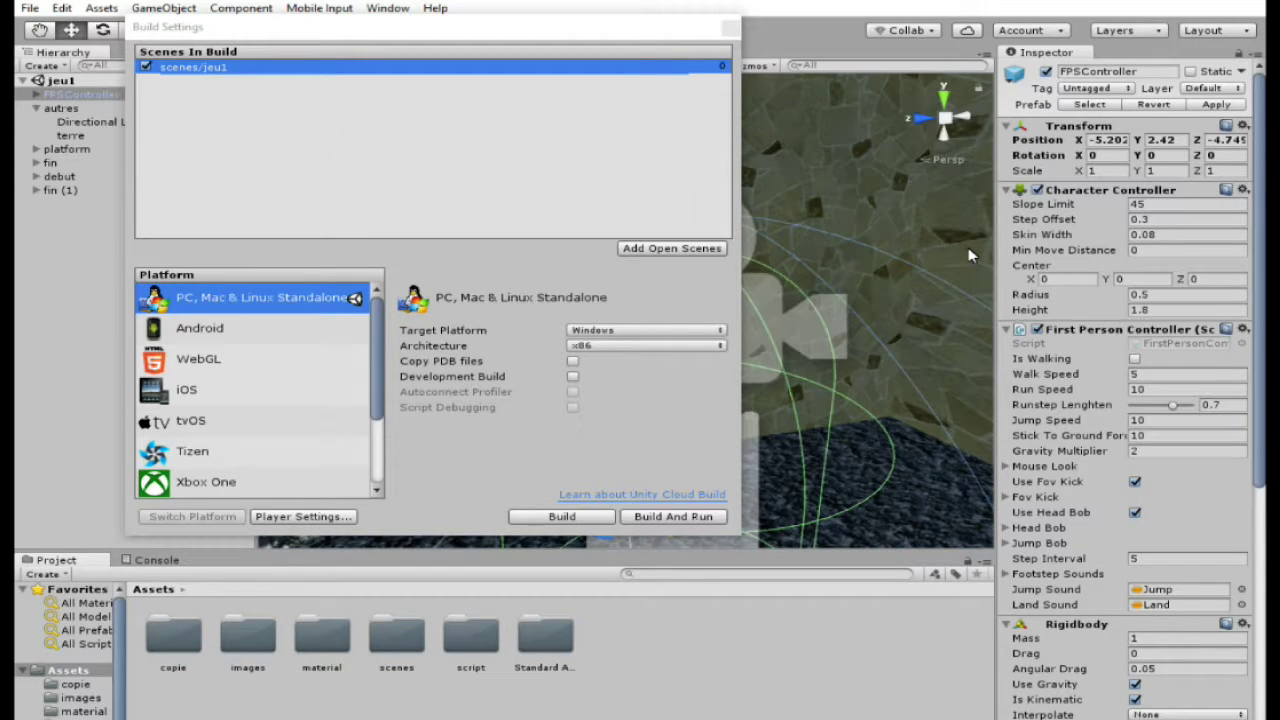
In the player settings, set the company name to mpc and expand the Resolution and Presentation options.
click(338, 518)
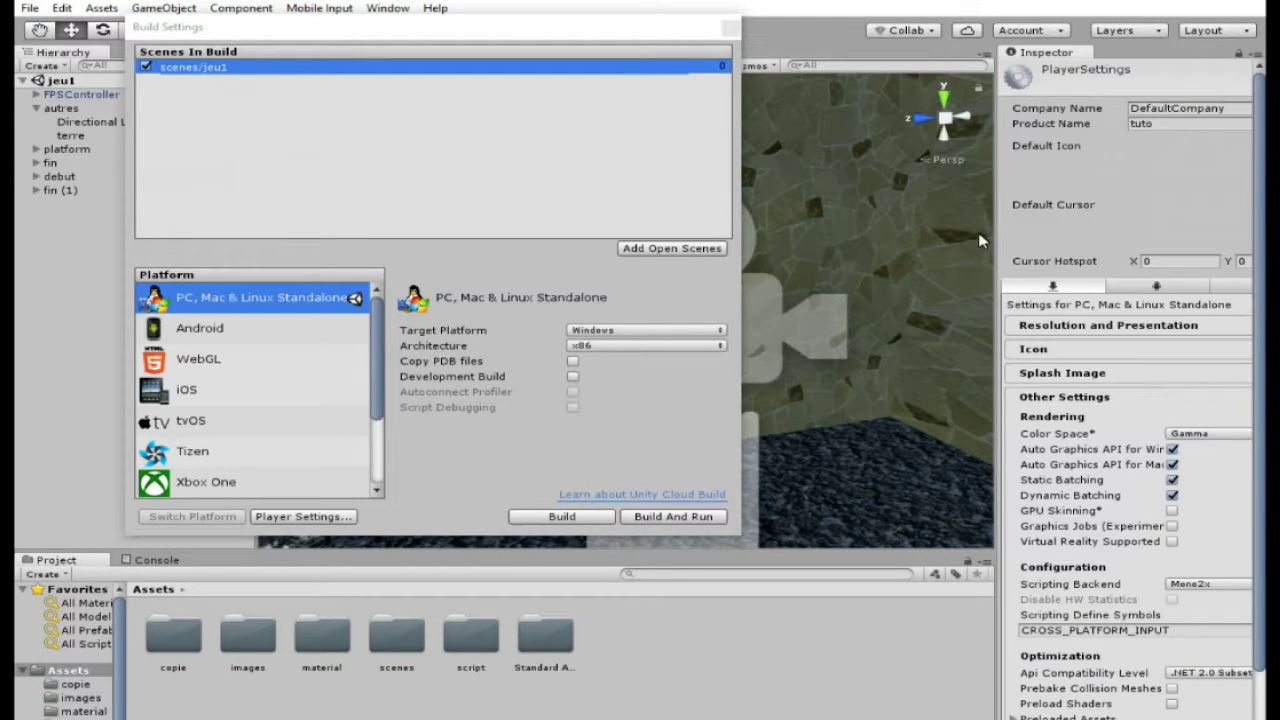
click(1227, 115)
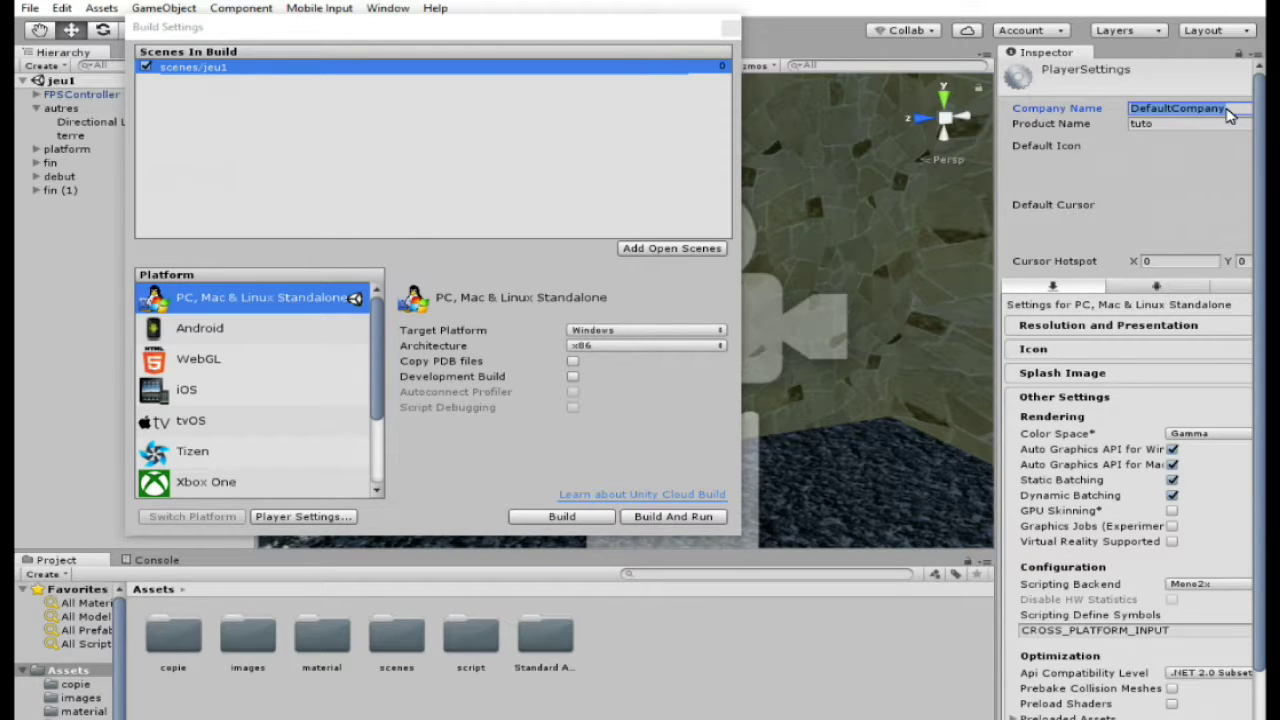
text(mpc)
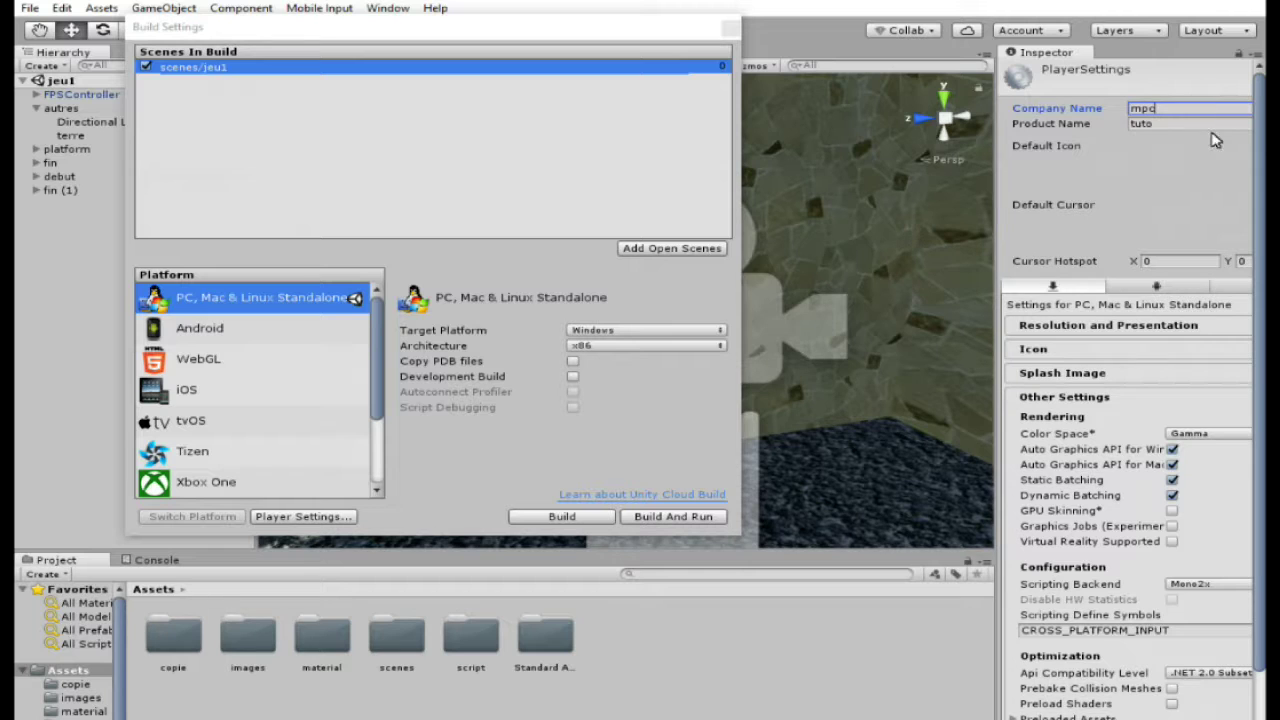
key(Tab)
scroll(1208, 133, down, 1)
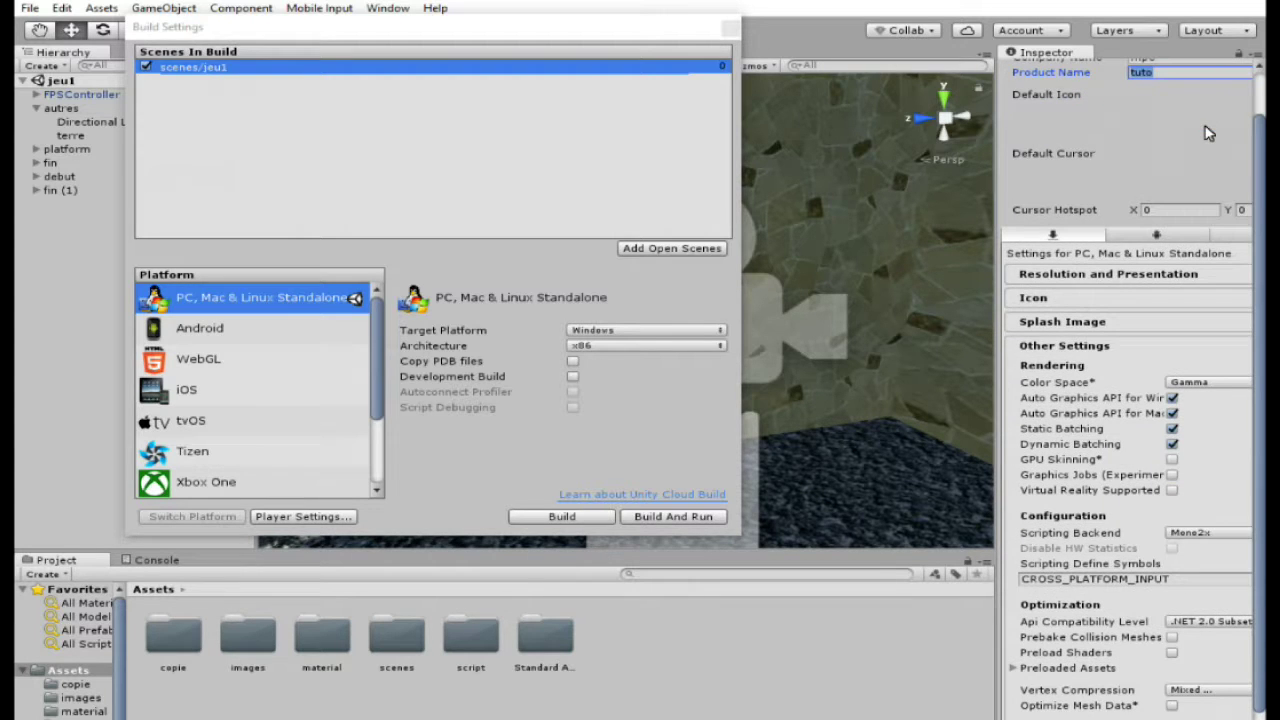
scroll(1206, 222, up, 1)
click(1178, 325)
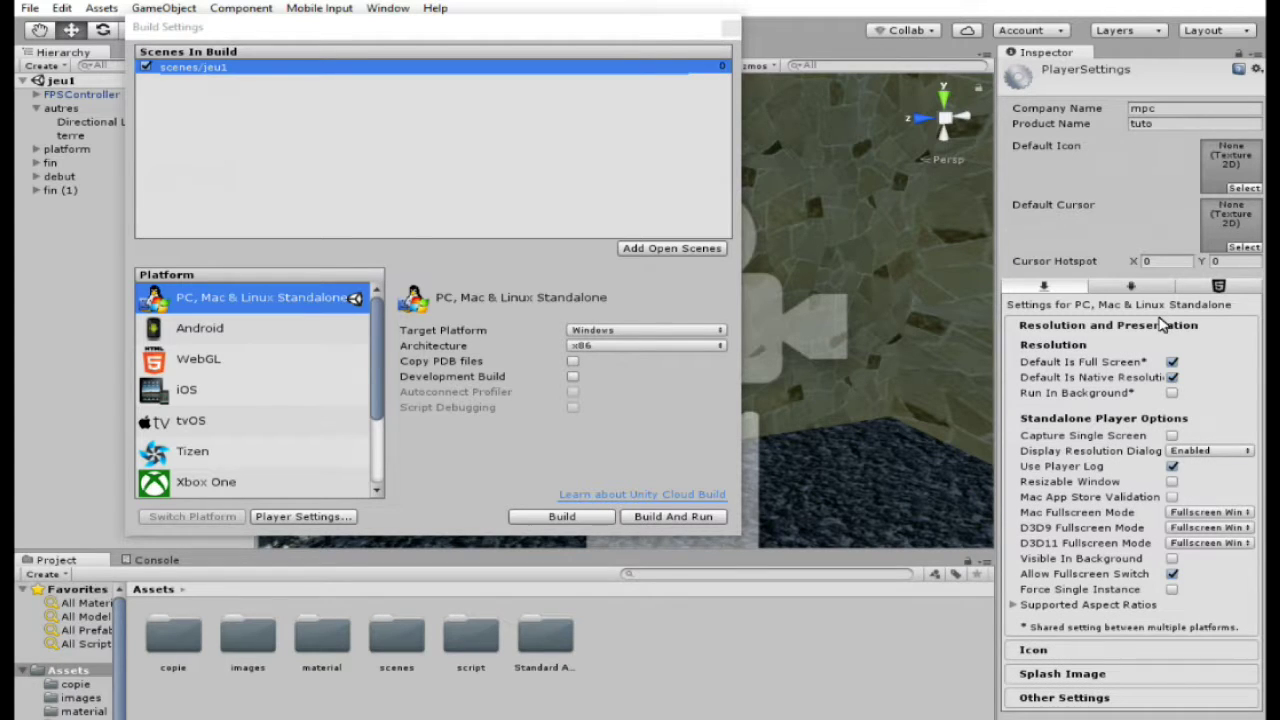
Assign the light teal ButtonAccelerator texture with the double upward arrow as the default icon.
click(1240, 188)
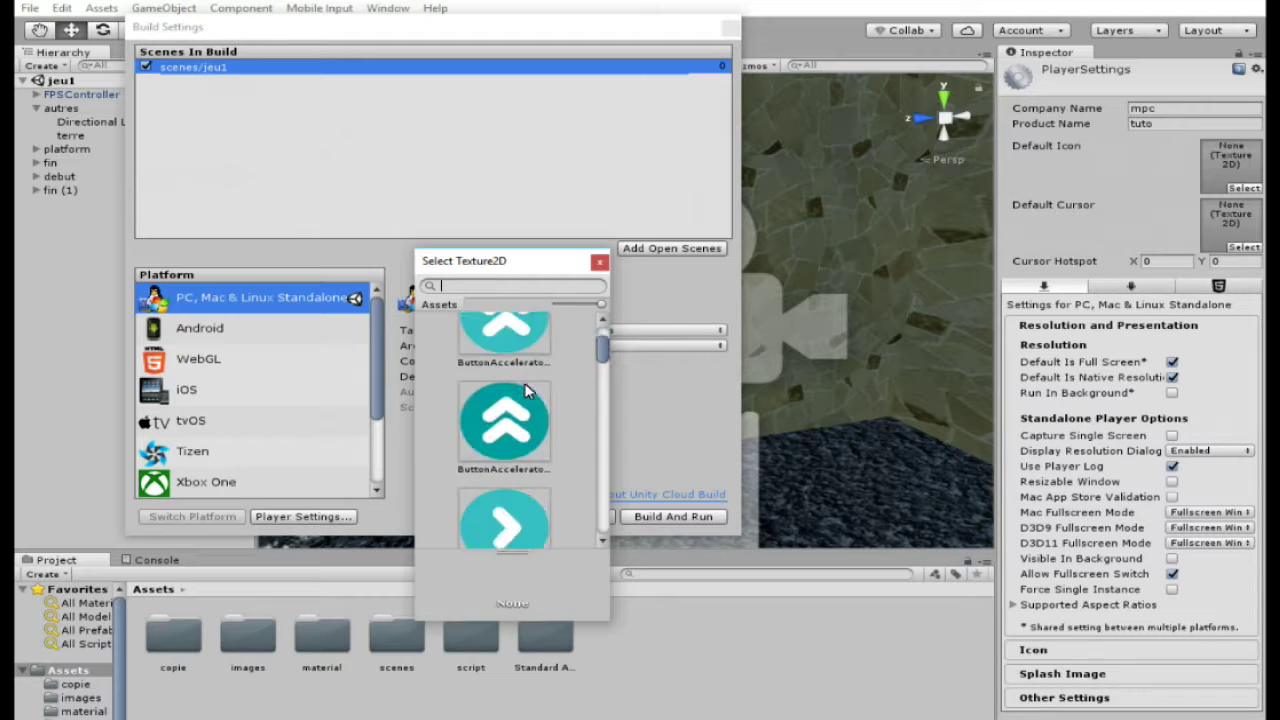
click(546, 383)
drag(605, 355, 598, 446)
click(504, 350)
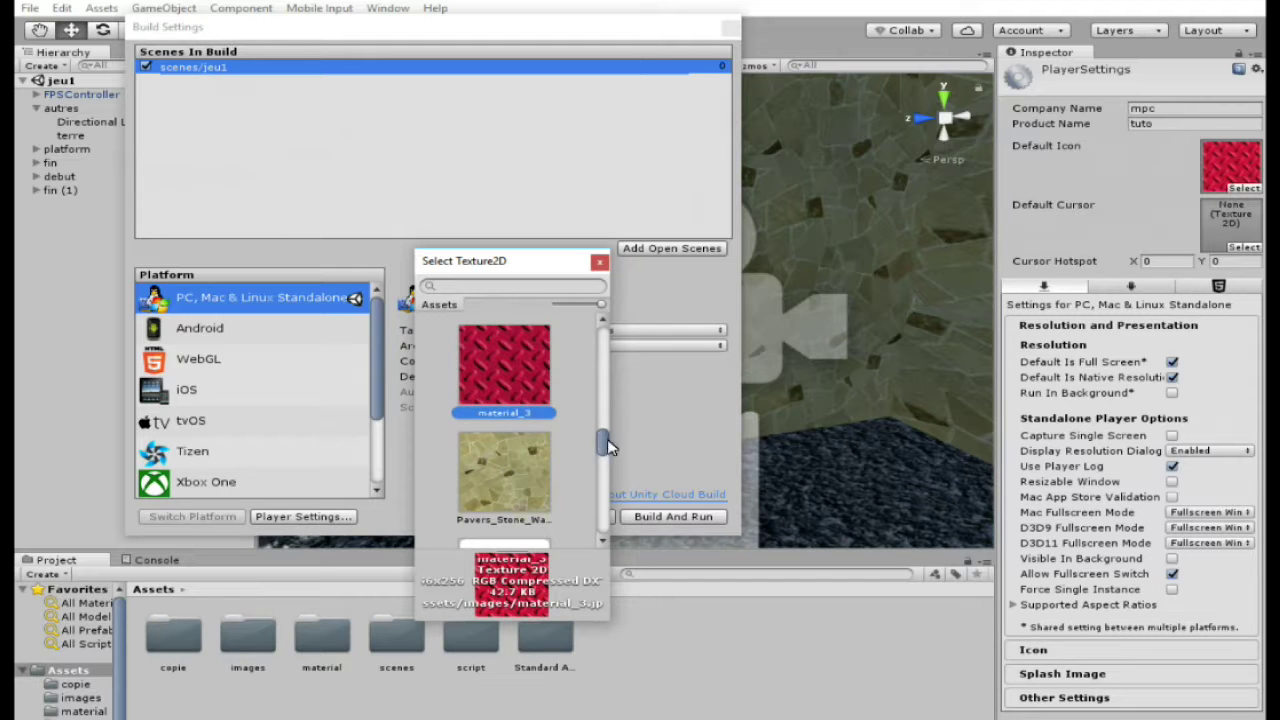
drag(610, 447, 640, 318)
click(533, 441)
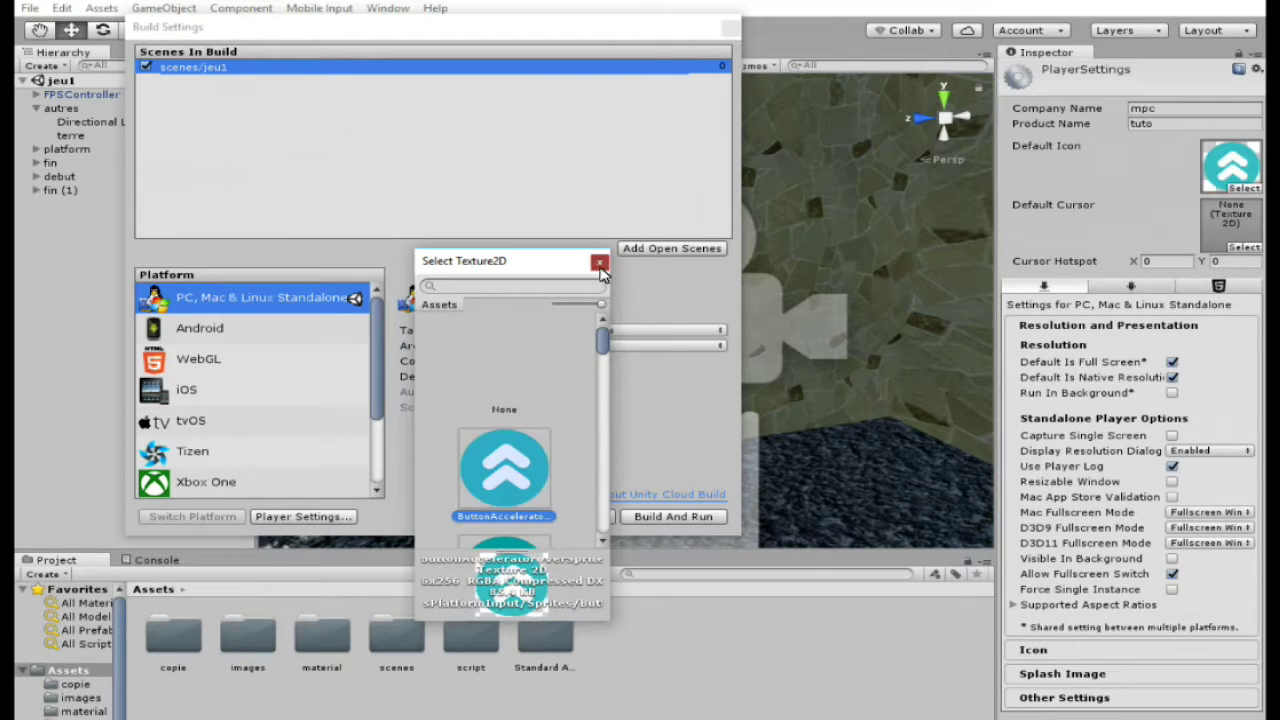
click(599, 261)
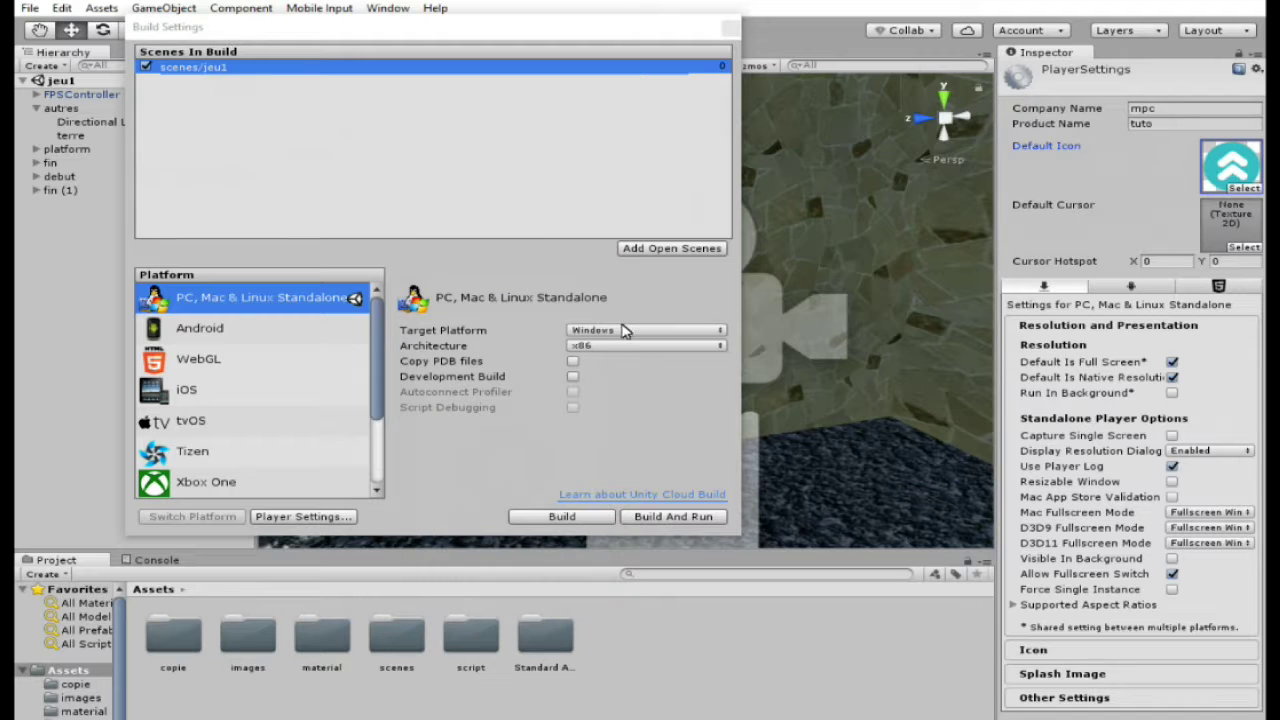
Browse the textures available for the default cursor and review the standalone platform's icon settings.
click(1244, 247)
scroll(603, 376, down, 5)
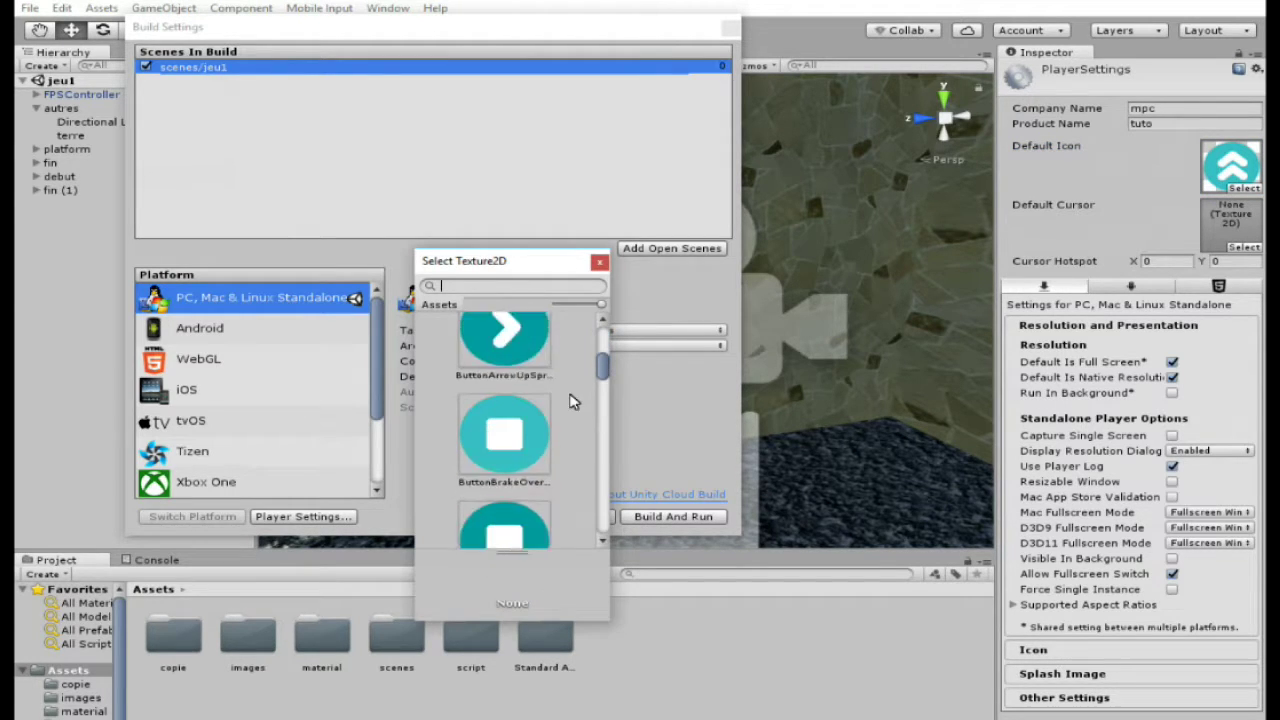
drag(603, 376, 606, 337)
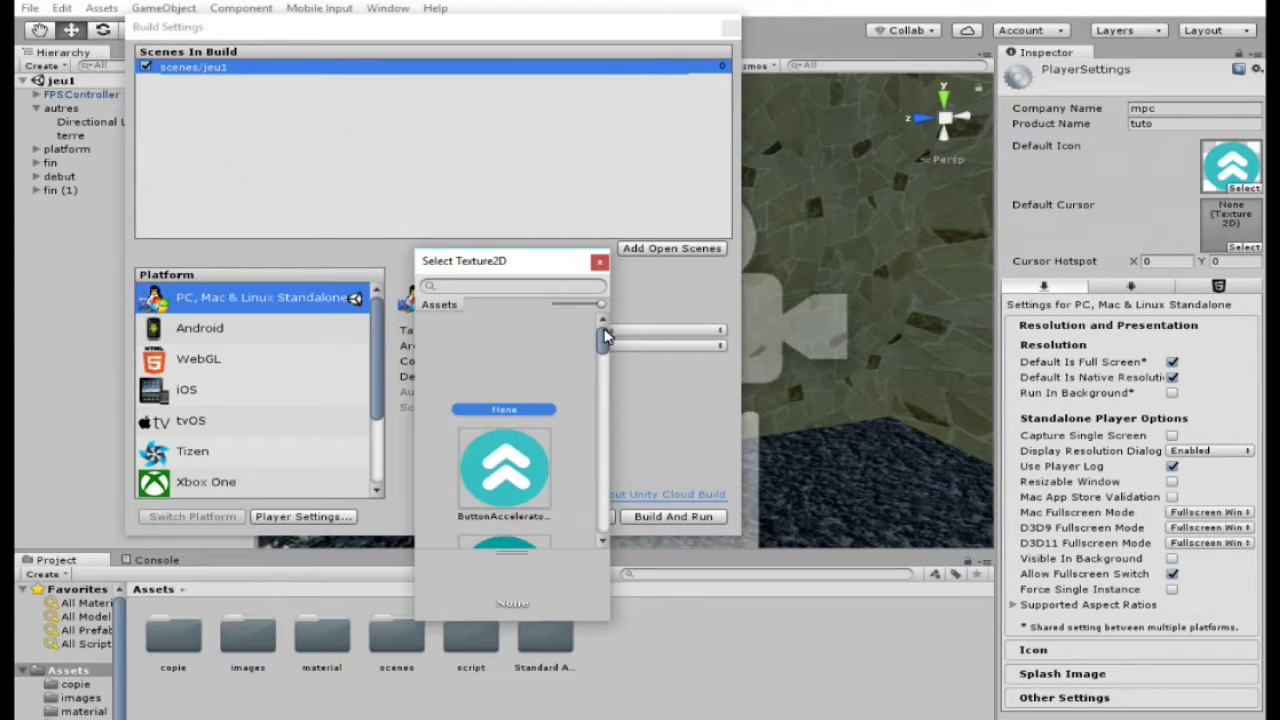
click(600, 264)
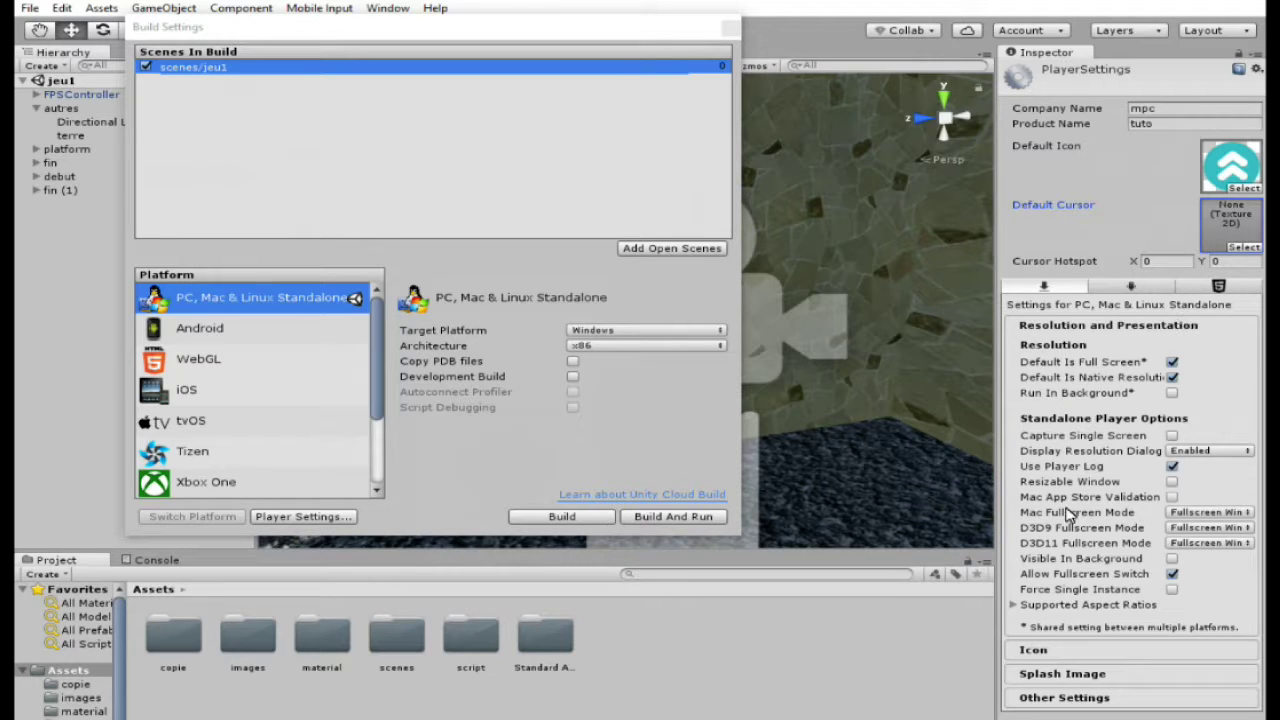
click(1030, 651)
scroll(1140, 420, down, 3)
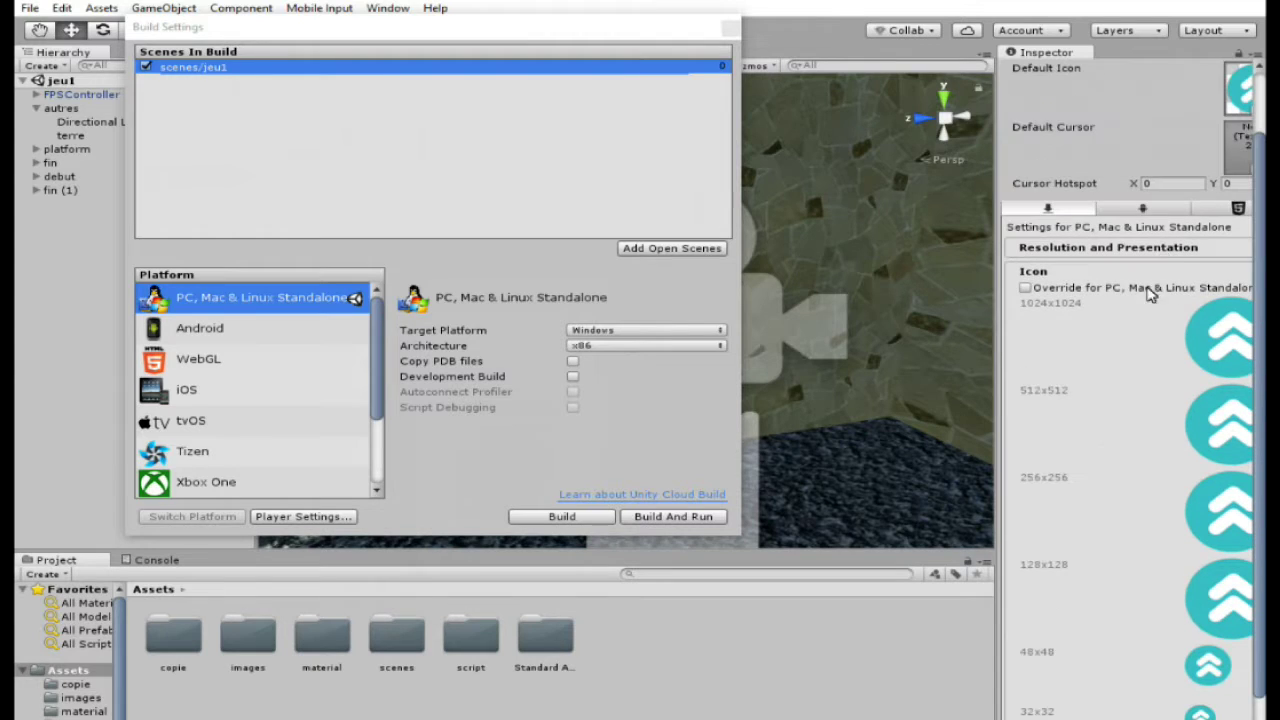
click(1066, 276)
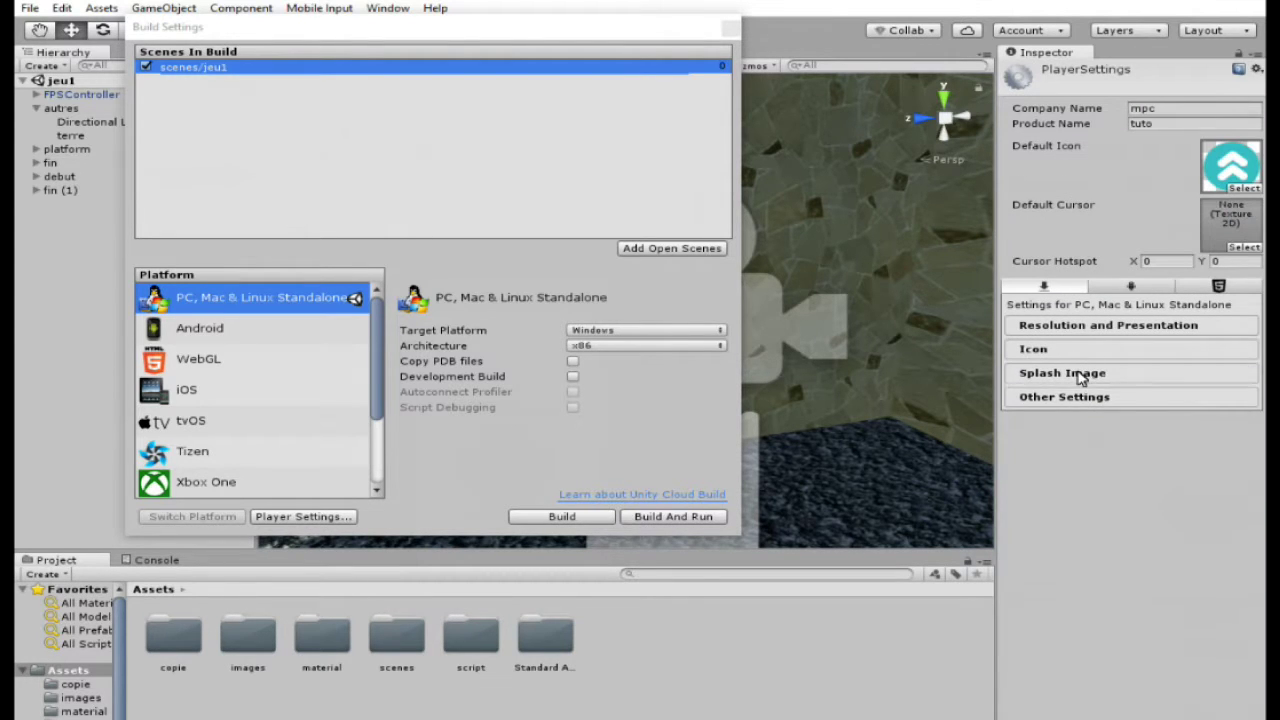
In the Splash Image settings, set the logos' Draw Mode to All Sequential and select the Unity logo entry.
click(1080, 375)
scroll(1080, 376, down, 3)
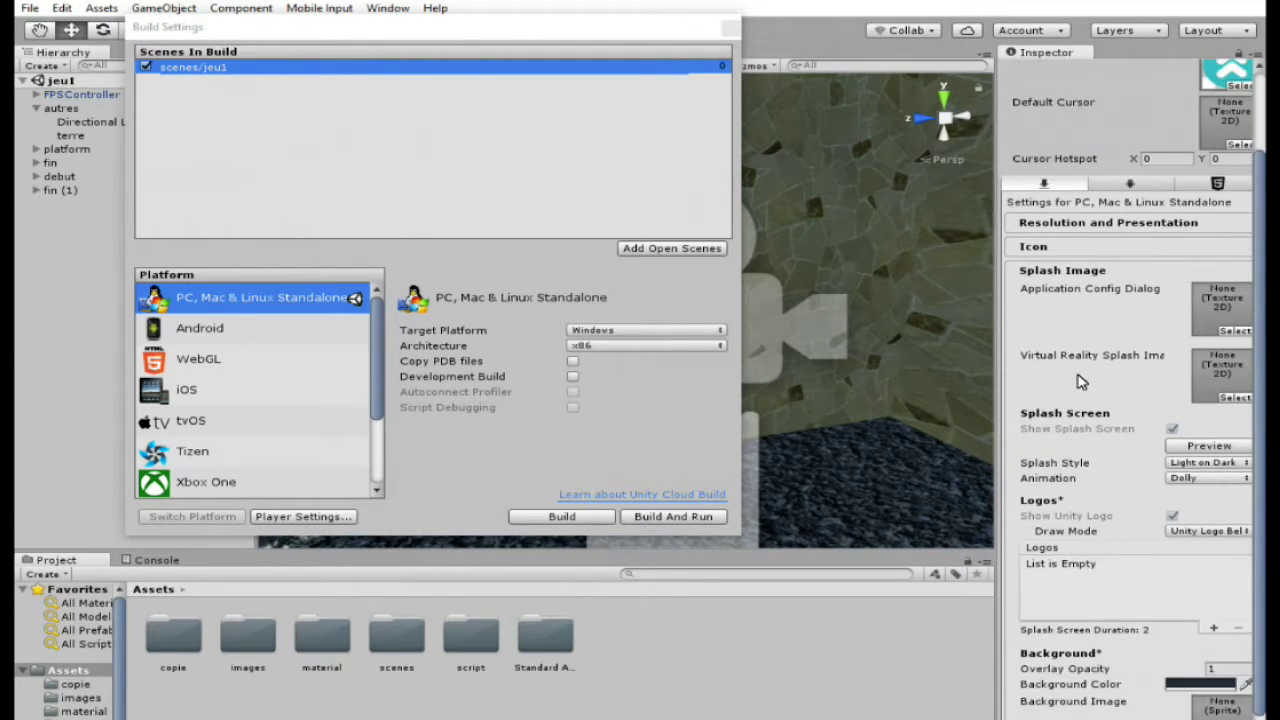
scroll(1080, 380, down, 2)
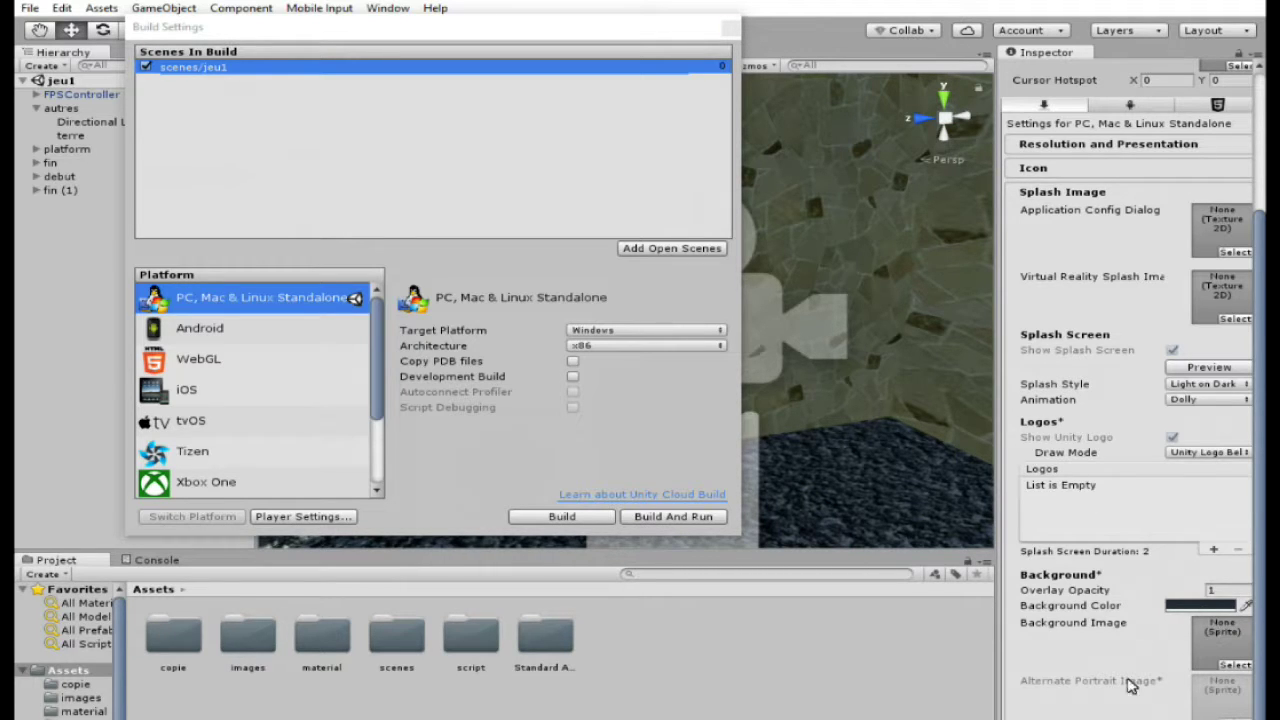
click(1206, 456)
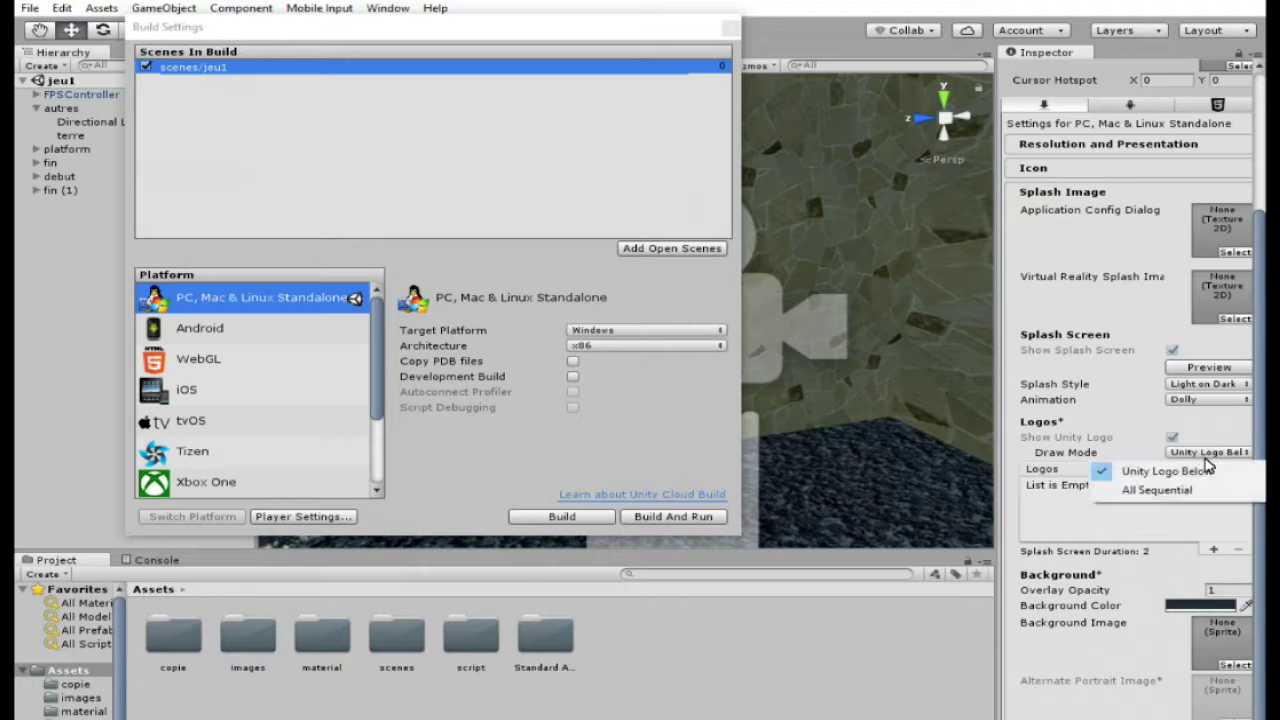
click(1209, 492)
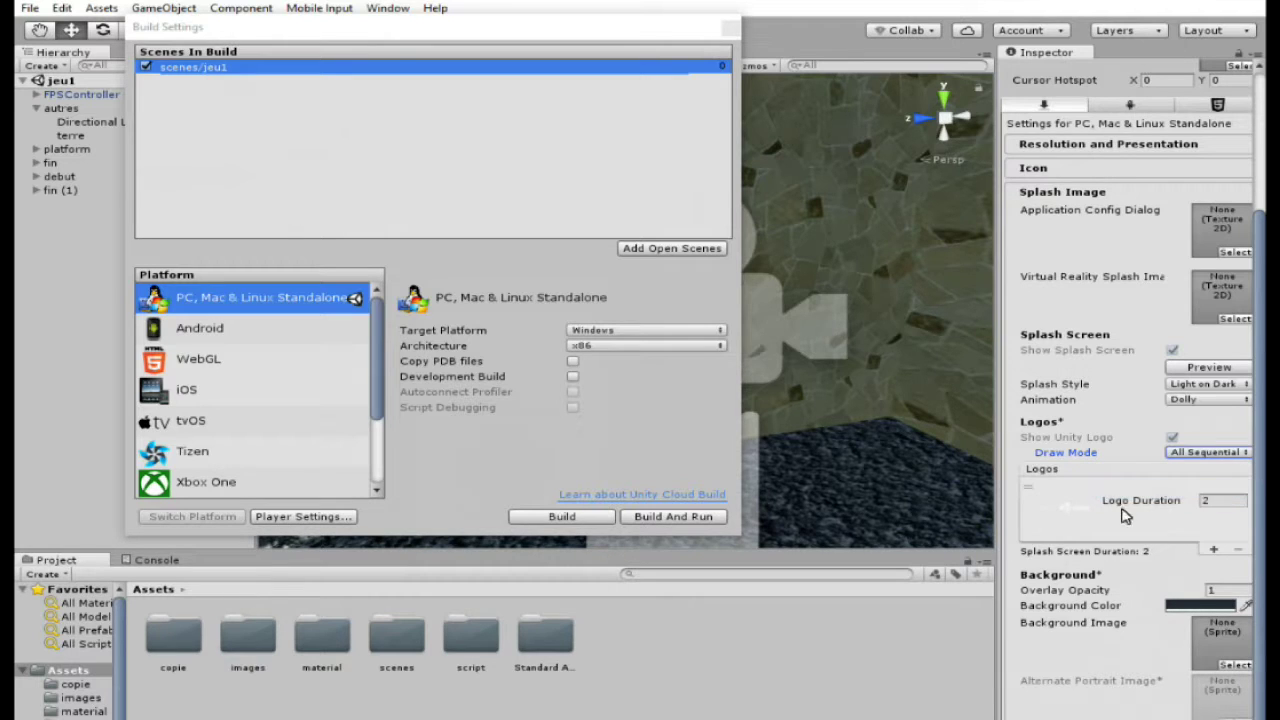
click(1065, 510)
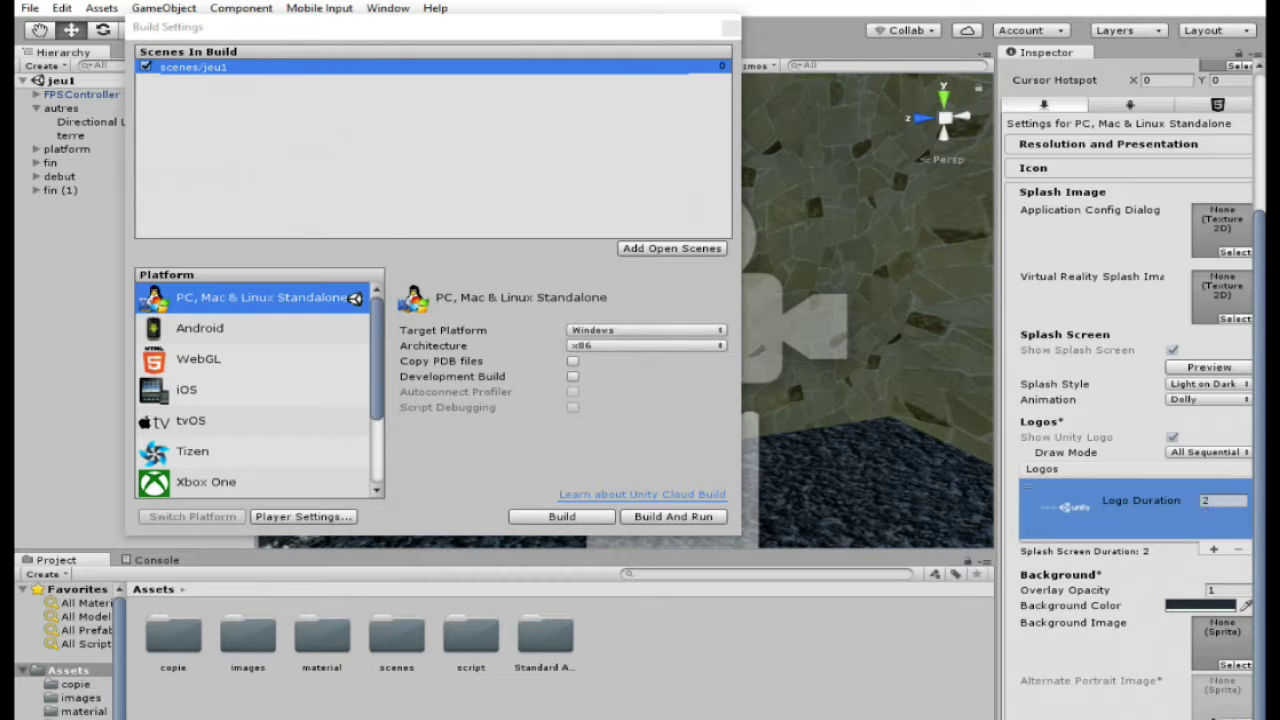
Move the Build Settings window clear of the viewport and preview the splash screen.
drag(1120, 718, 1134, 718)
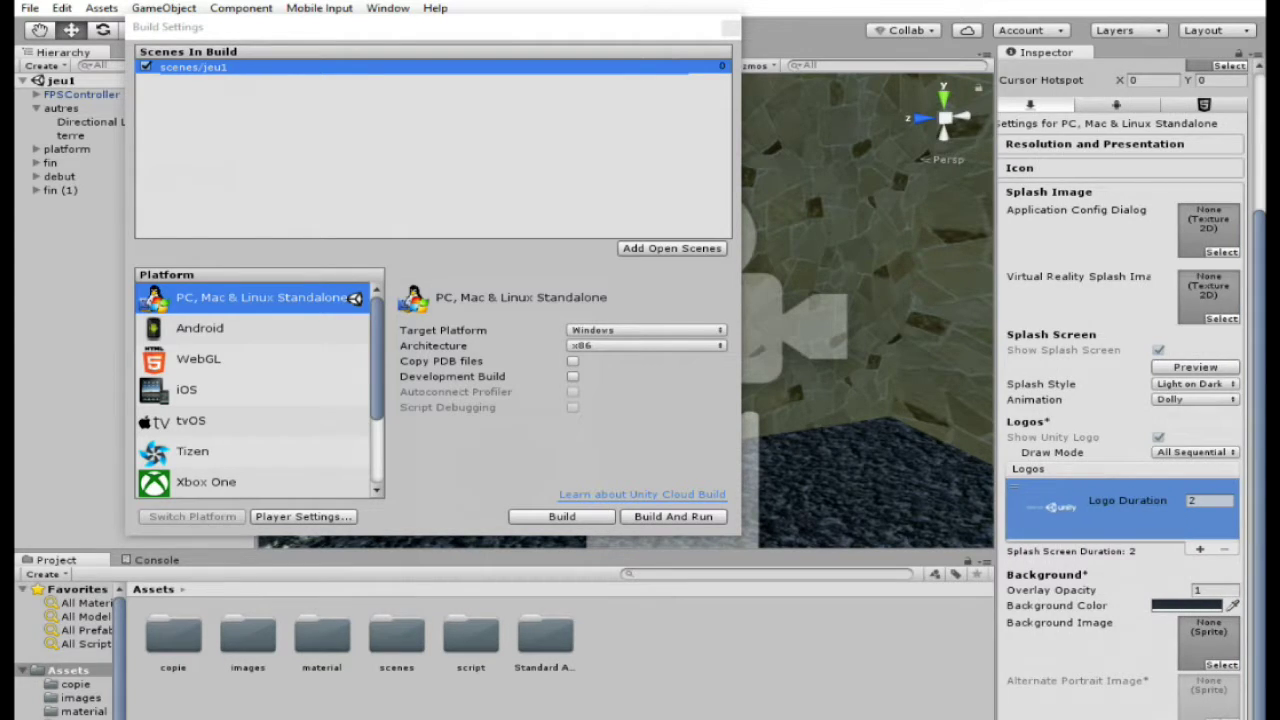
drag(668, 33, 150, 318)
click(1206, 367)
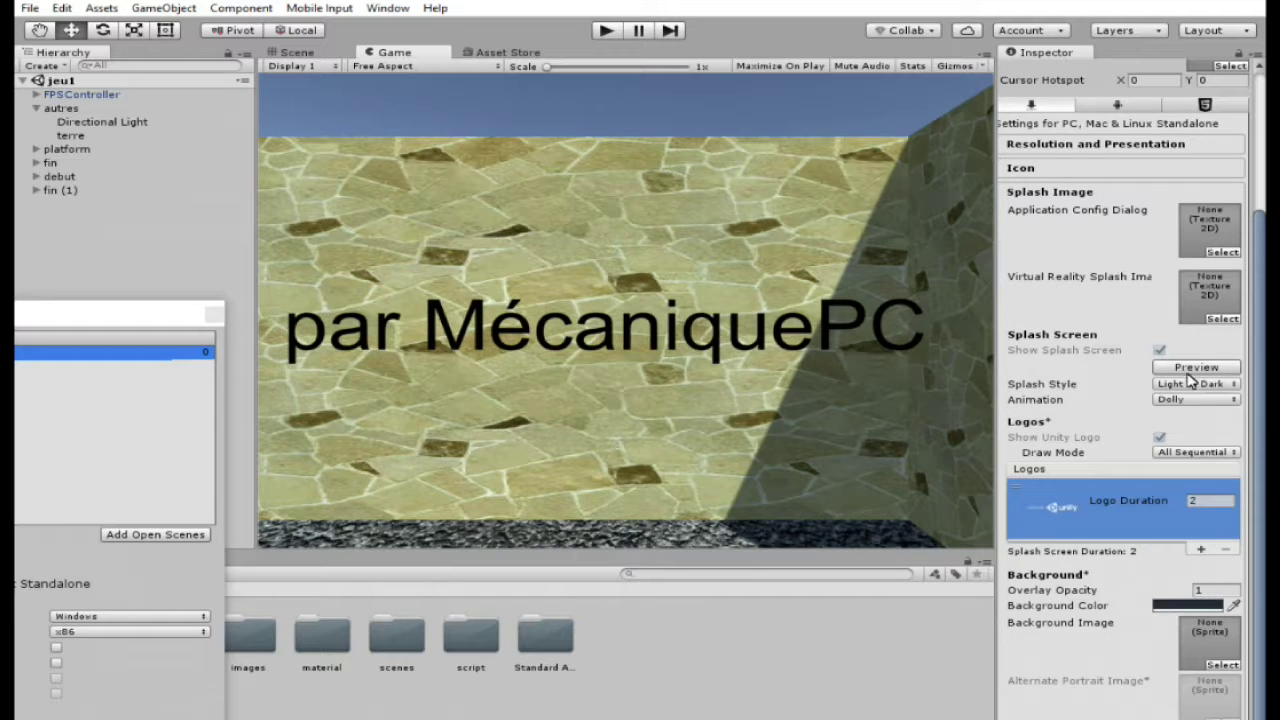
Try the Dark on Light splash style and preview the splash screen with it.
click(1192, 386)
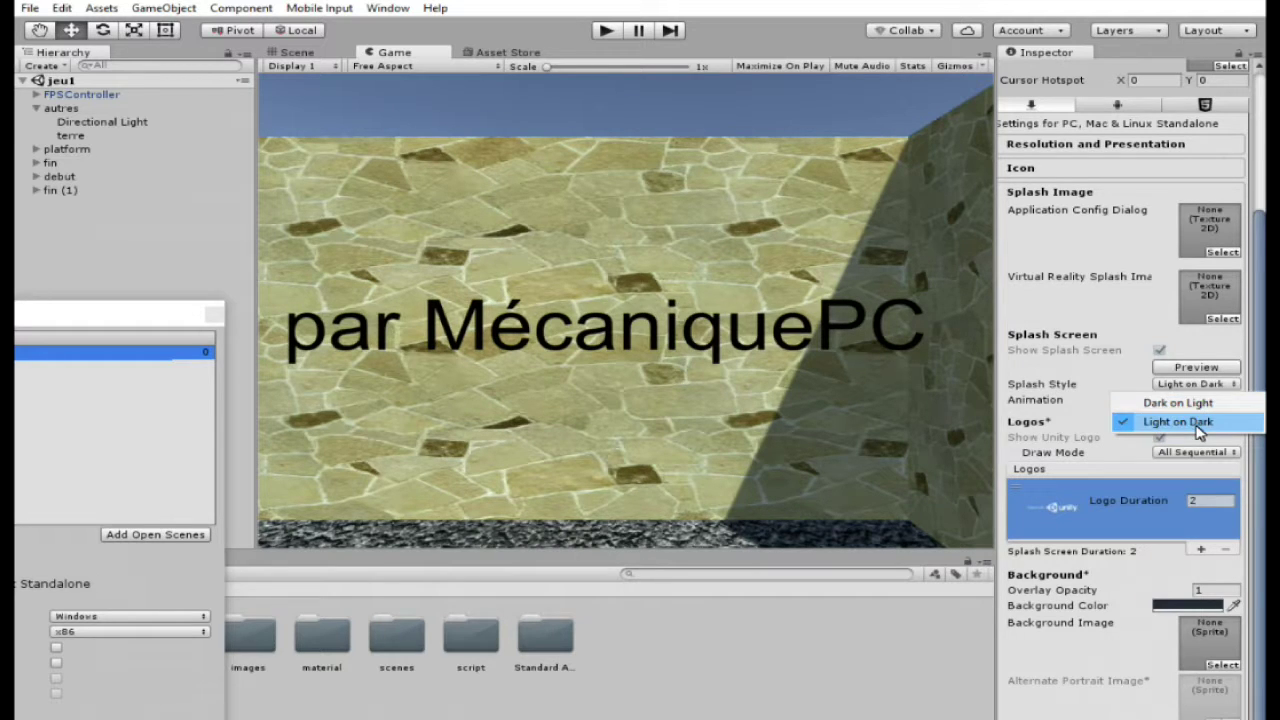
click(1185, 403)
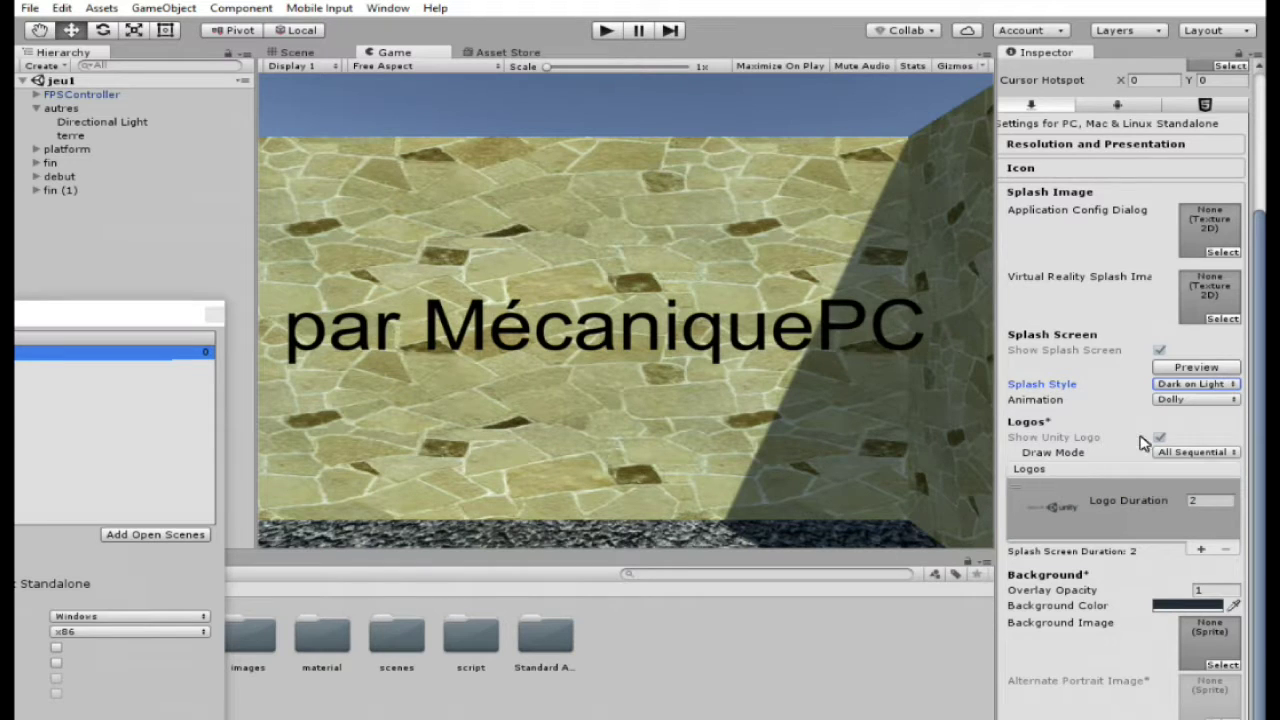
click(1203, 367)
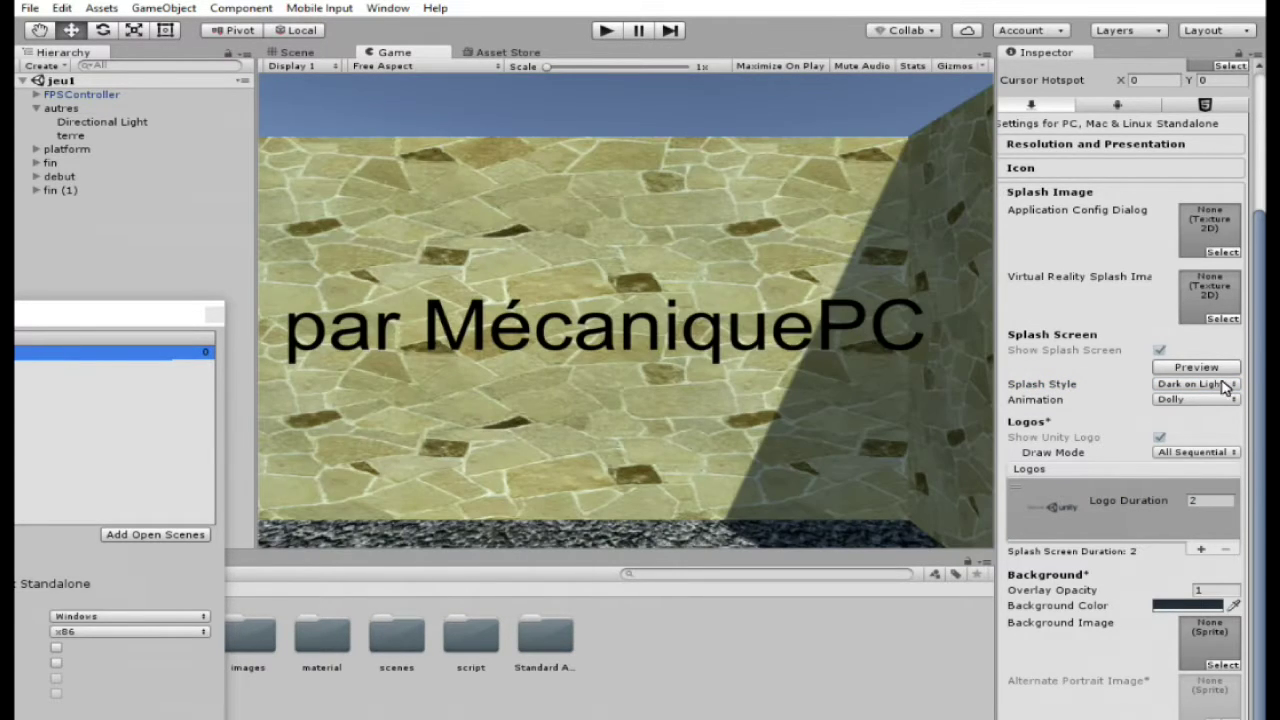
click(1200, 368)
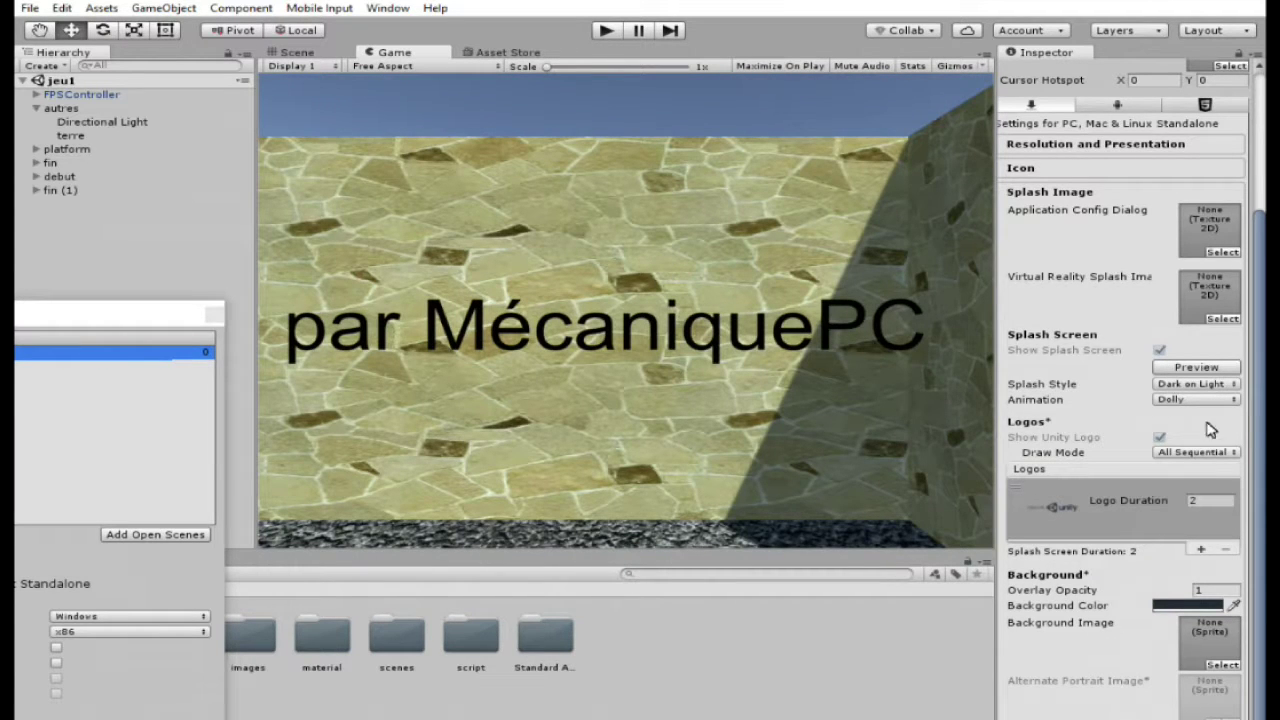
Switch the splash style back to Light on Dark and preview the splash screen again.
click(1196, 384)
click(1200, 421)
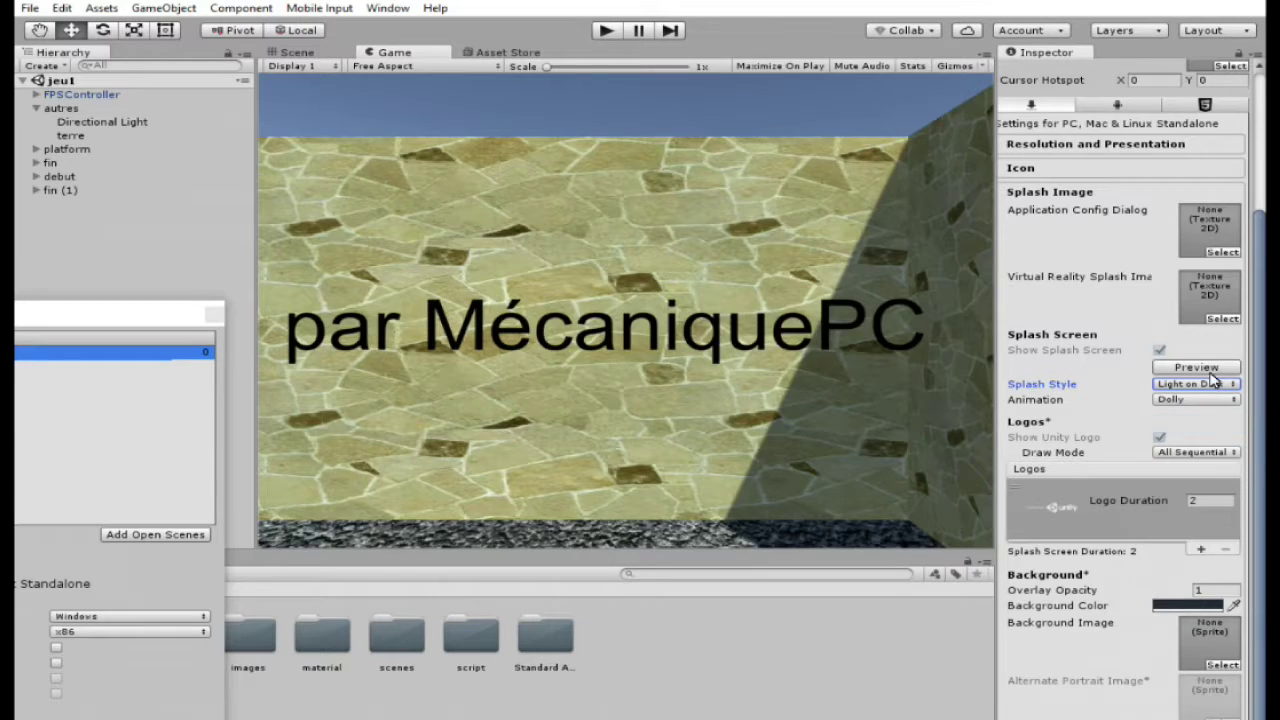
click(1209, 370)
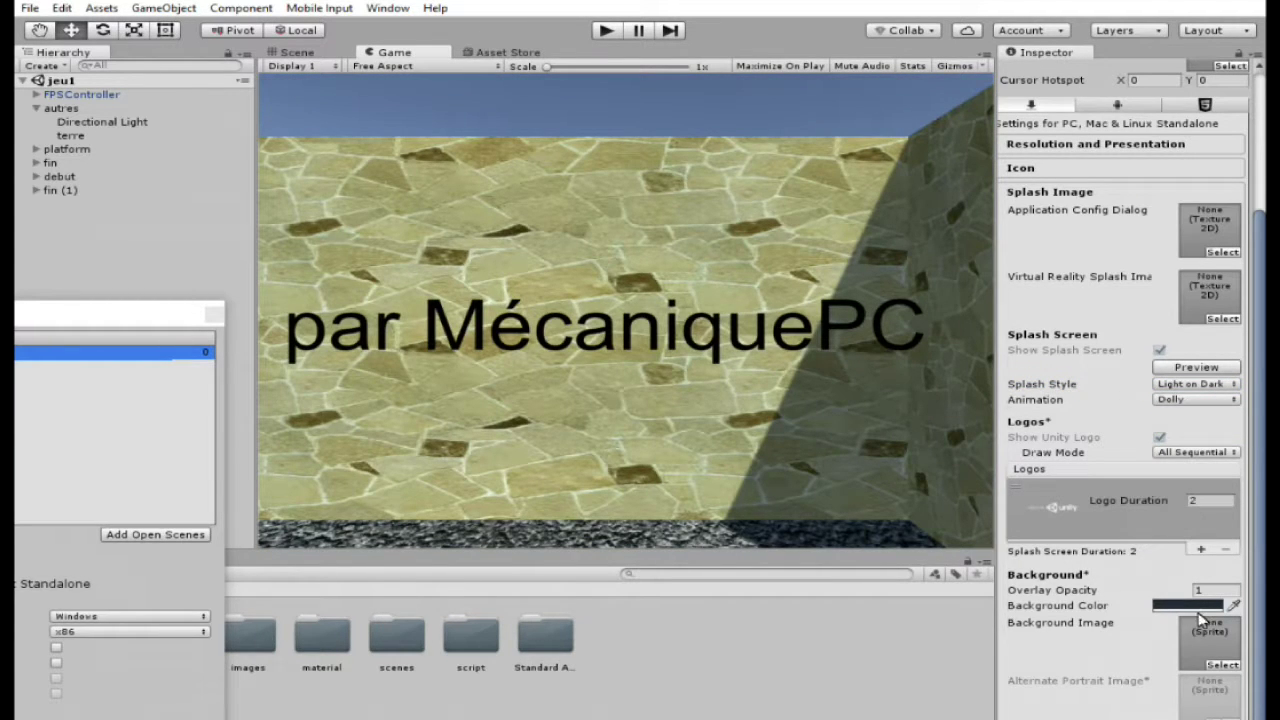
Change the splash screen's background color to bright blue and preview the result.
click(1192, 604)
click(1196, 606)
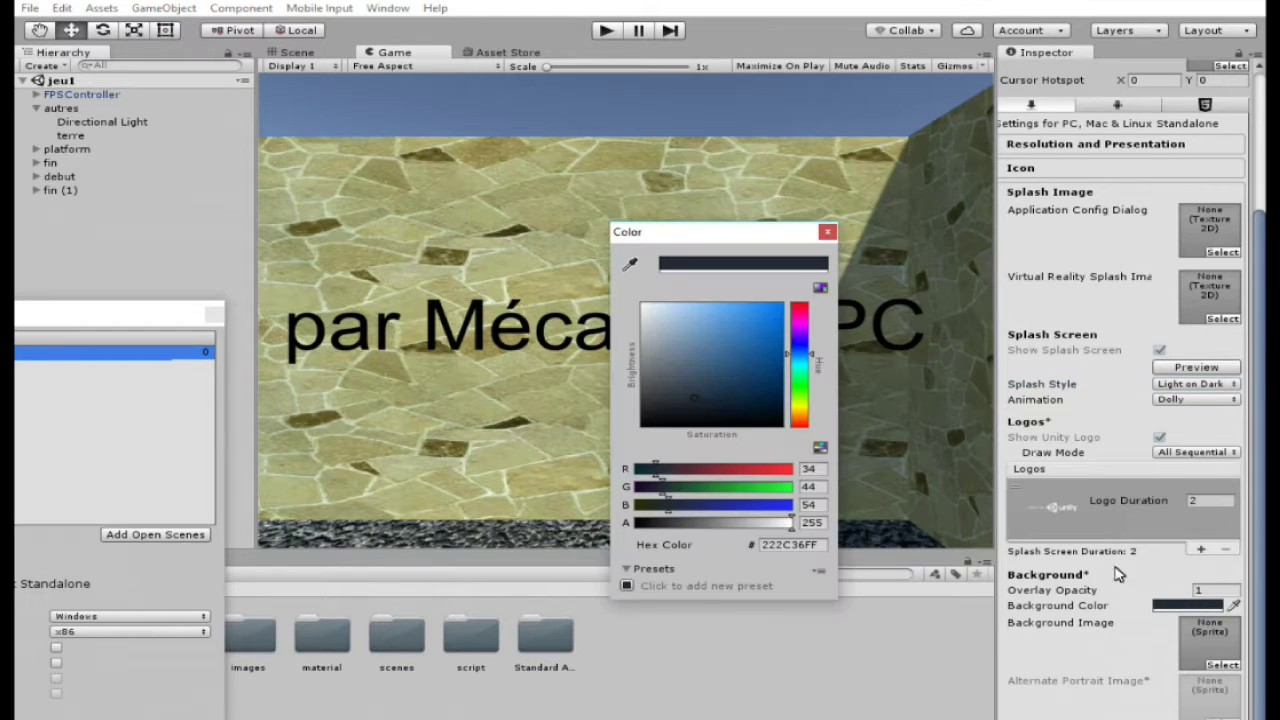
click(773, 339)
click(828, 232)
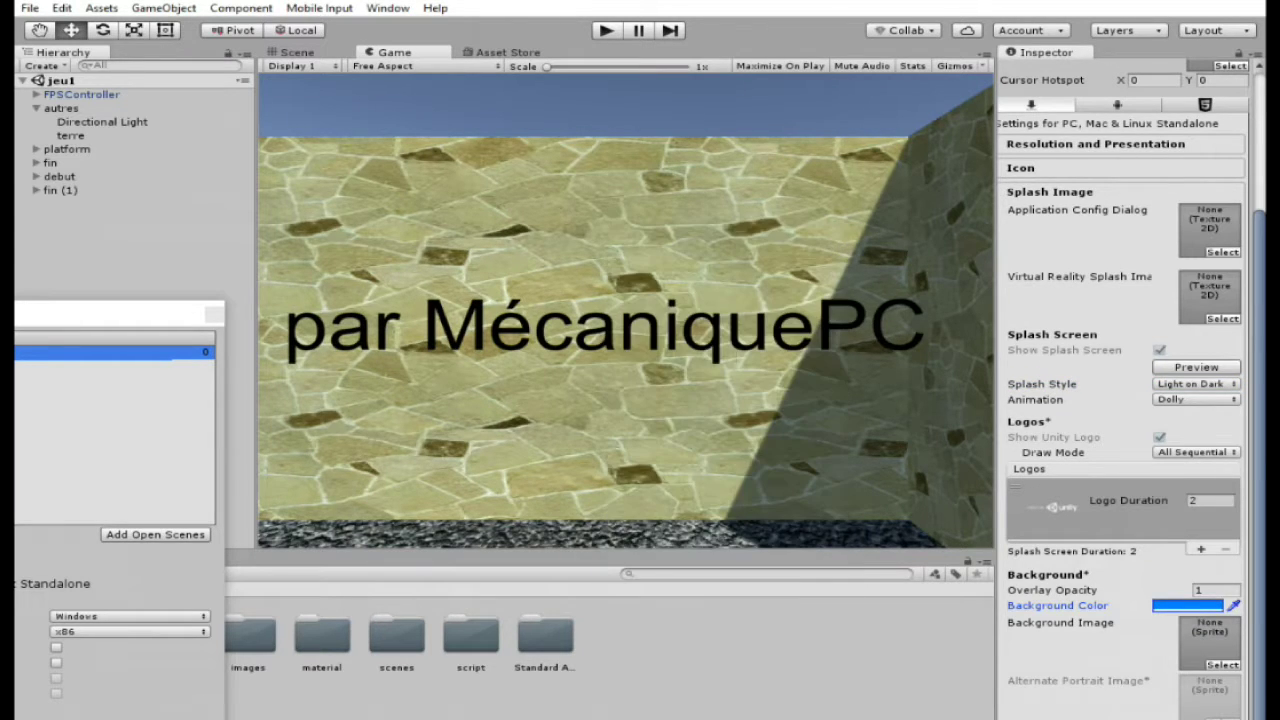
click(1216, 368)
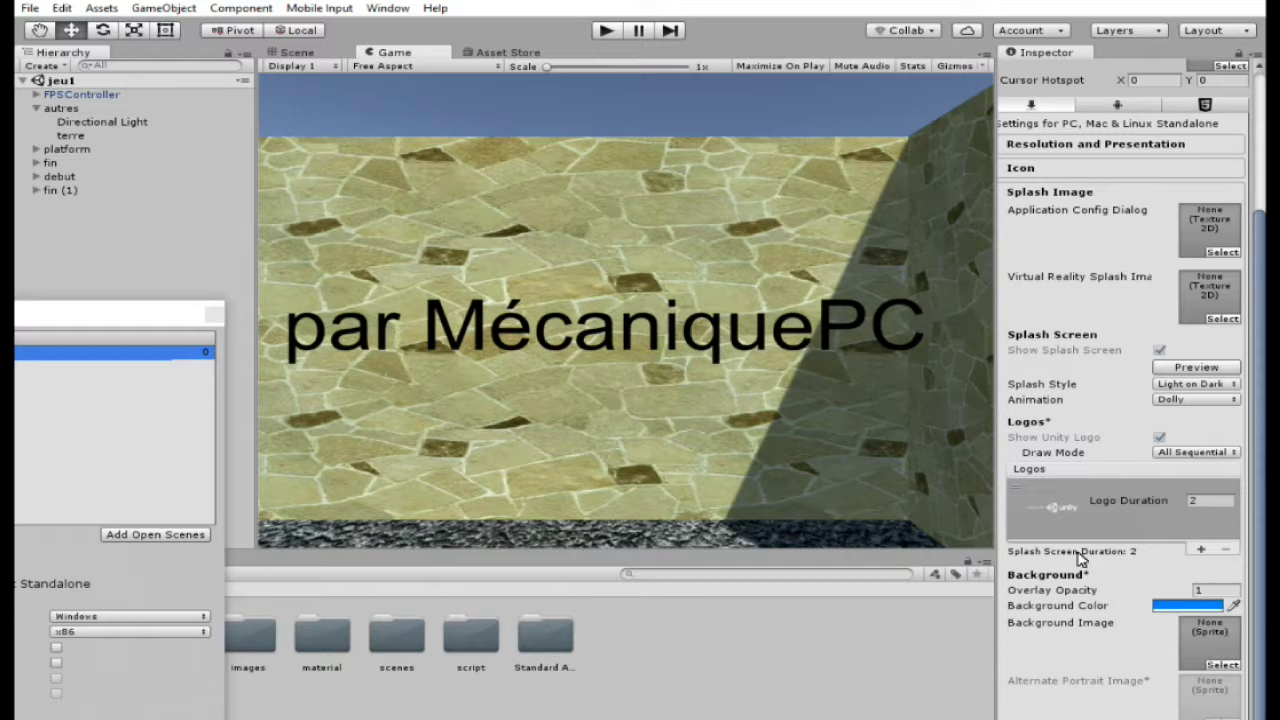
Try a logo duration of 10, run and stop the game, and preview the splash screen.
click(1199, 503)
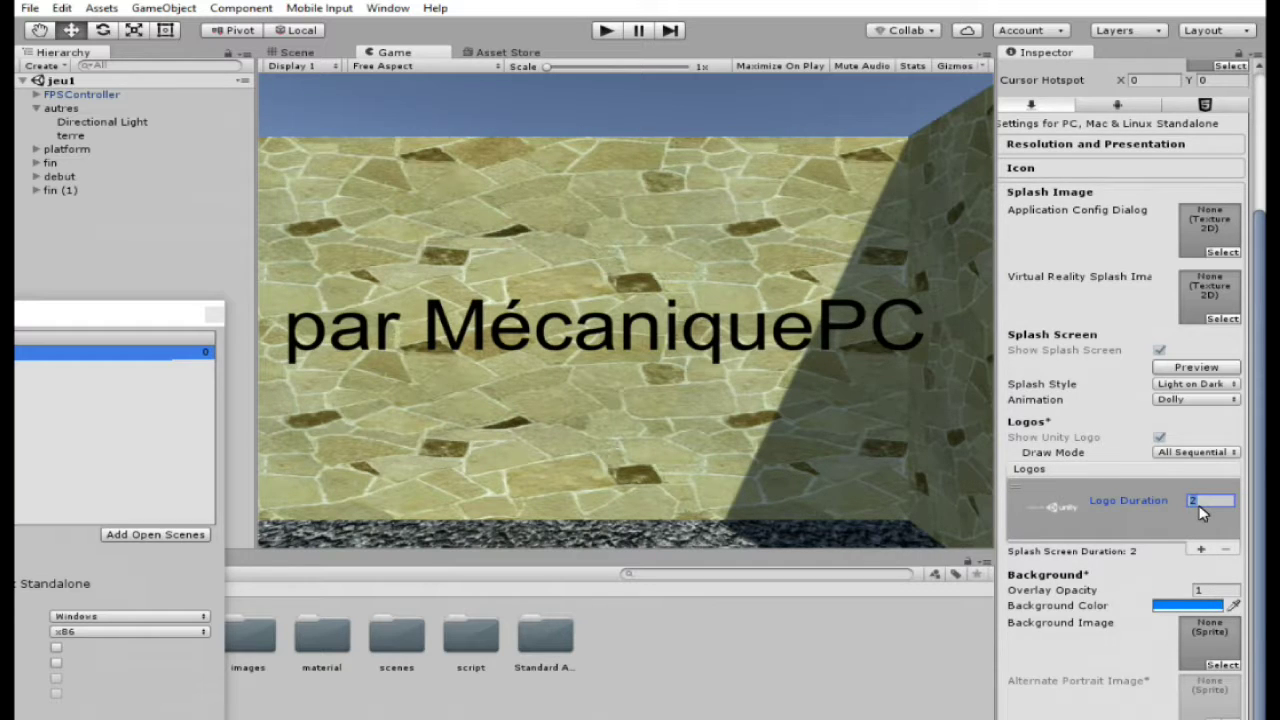
click(605, 31)
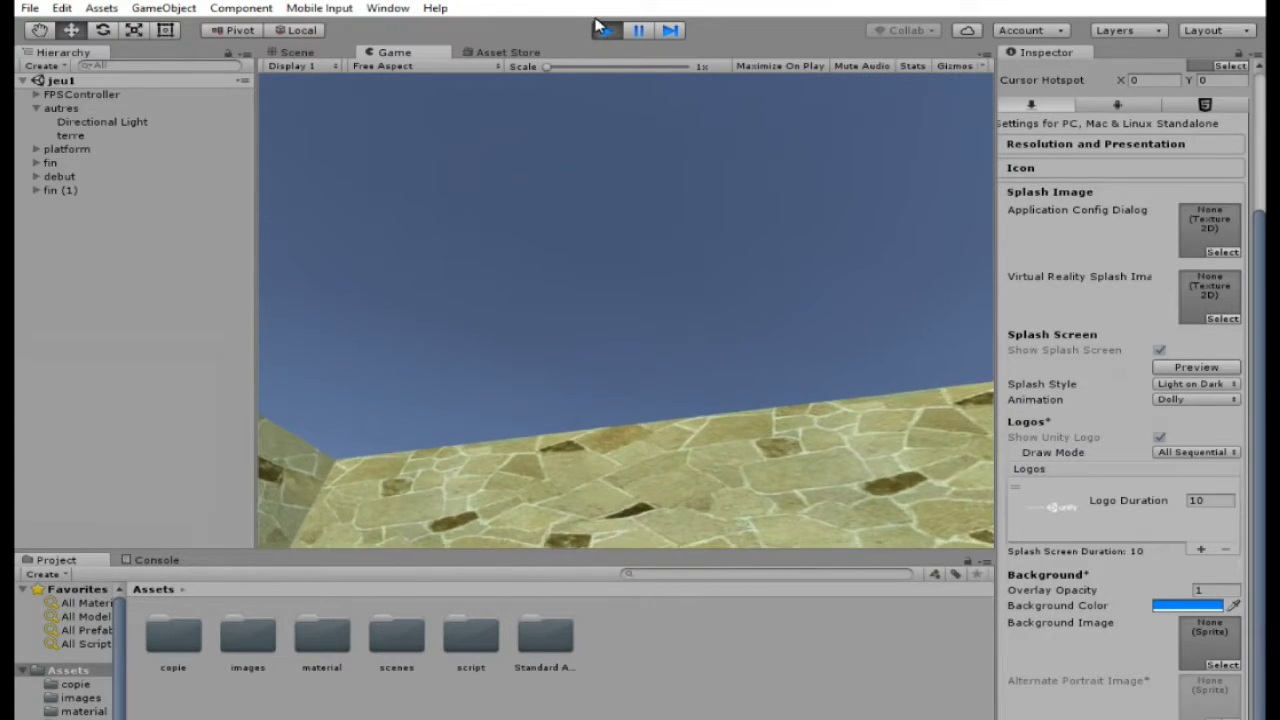
click(604, 30)
click(1196, 367)
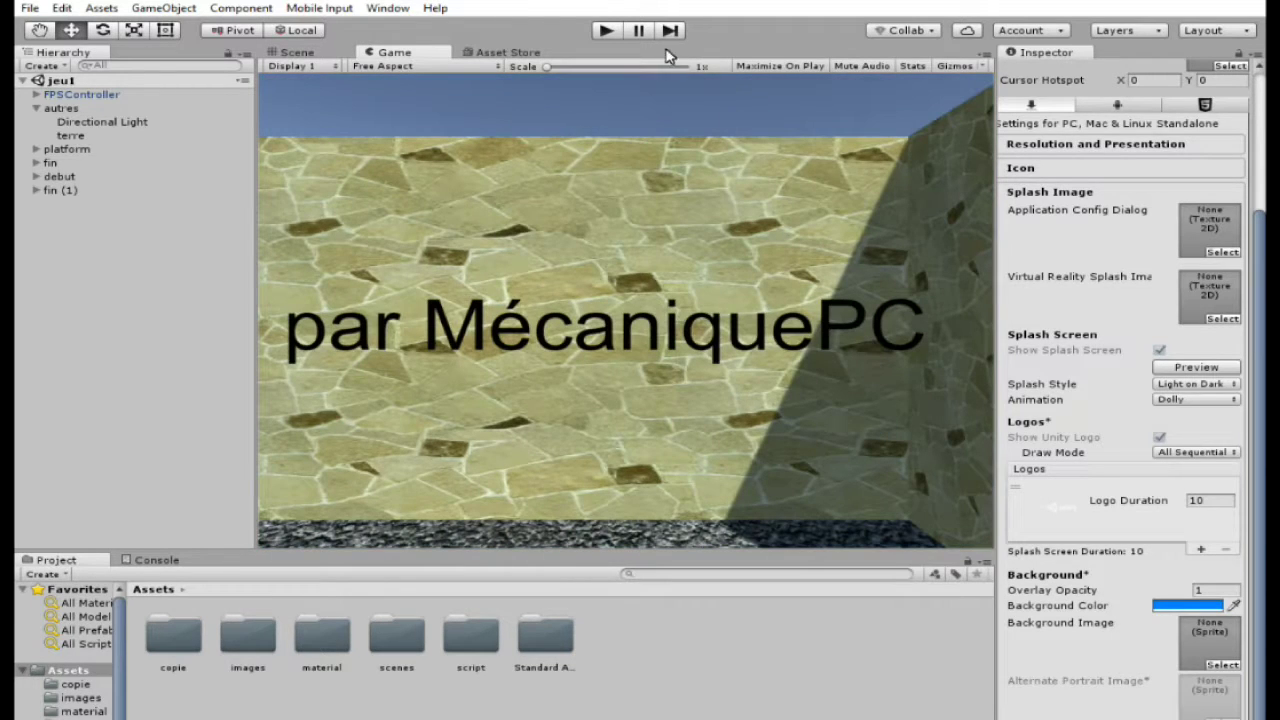
Enter 0 as the logo duration and check the splash screen with a short game run and a preview.
click(1207, 504)
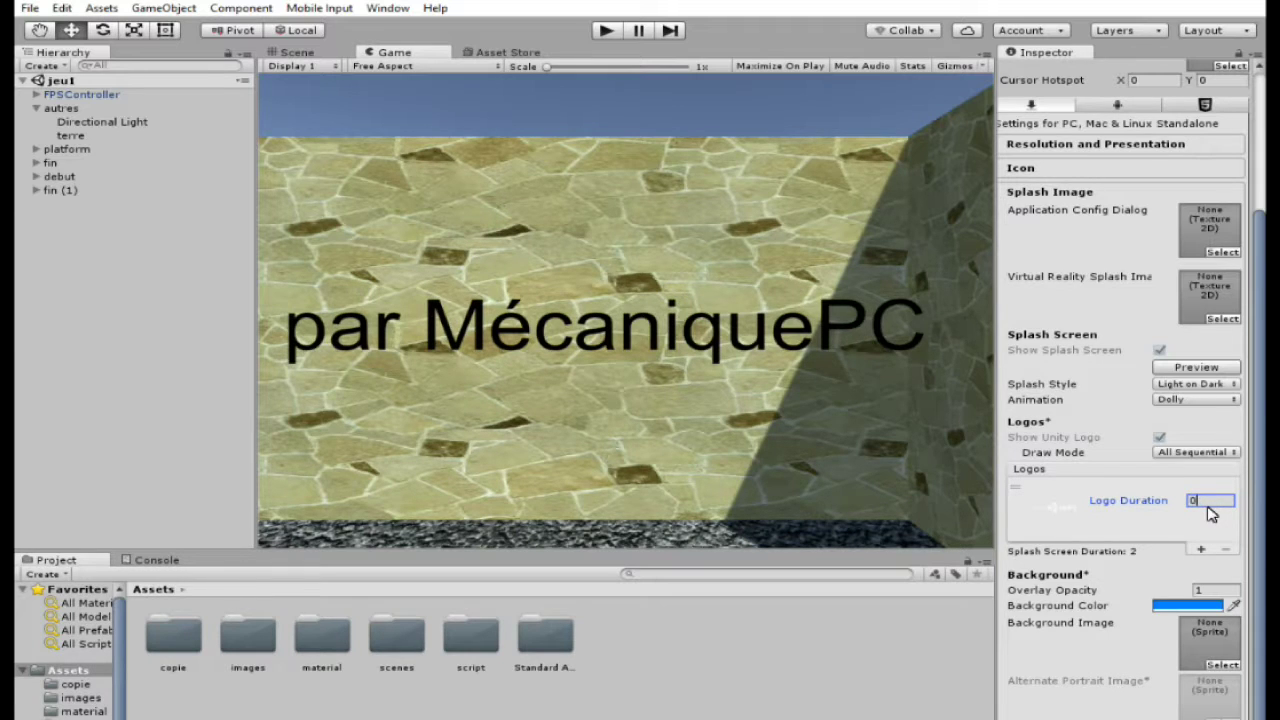
text(0)
key(Return)
click(607, 31)
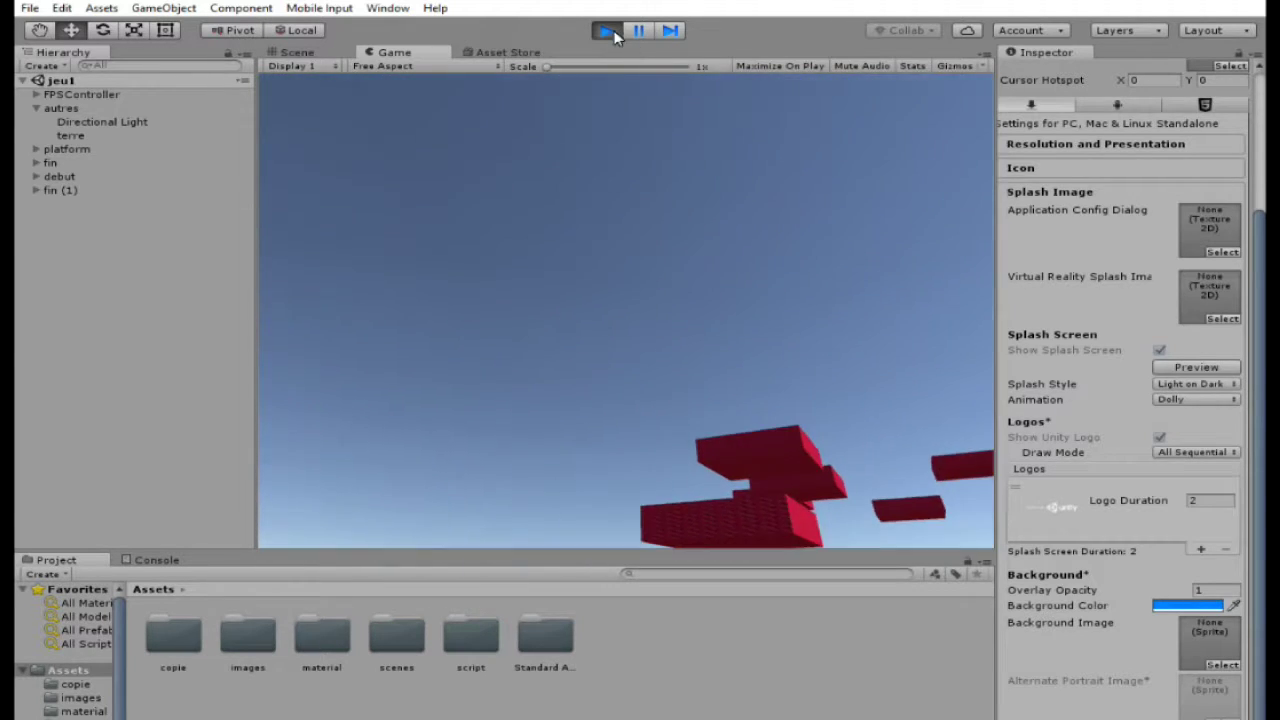
click(607, 31)
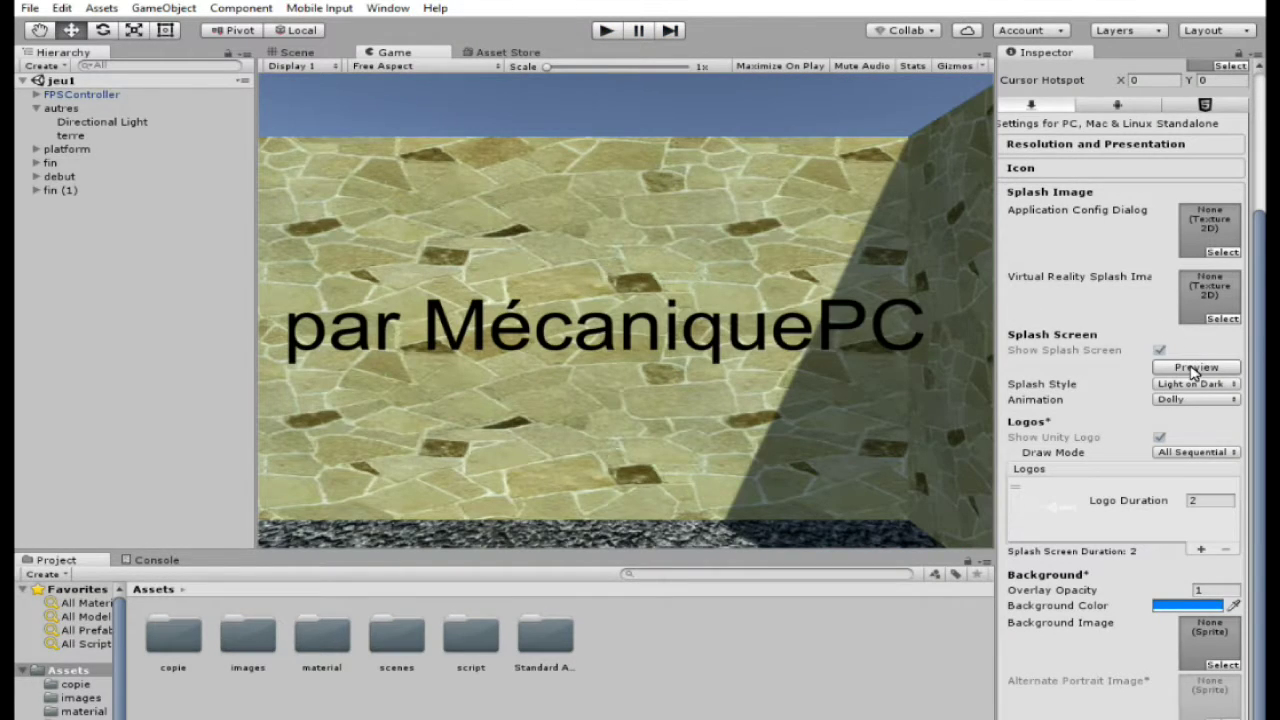
click(1194, 368)
click(1195, 368)
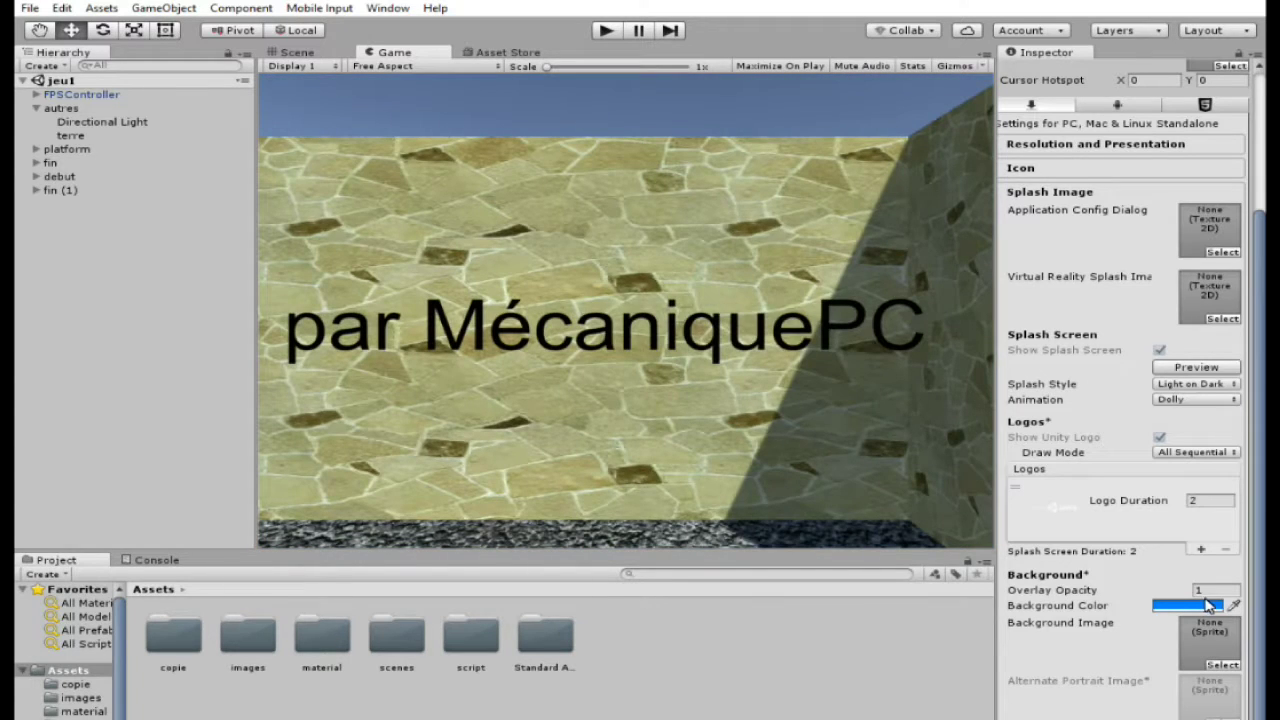
Shift the splash background color to a deeper blue, hex 0040FFFF, and preview the splash screen.
click(1208, 607)
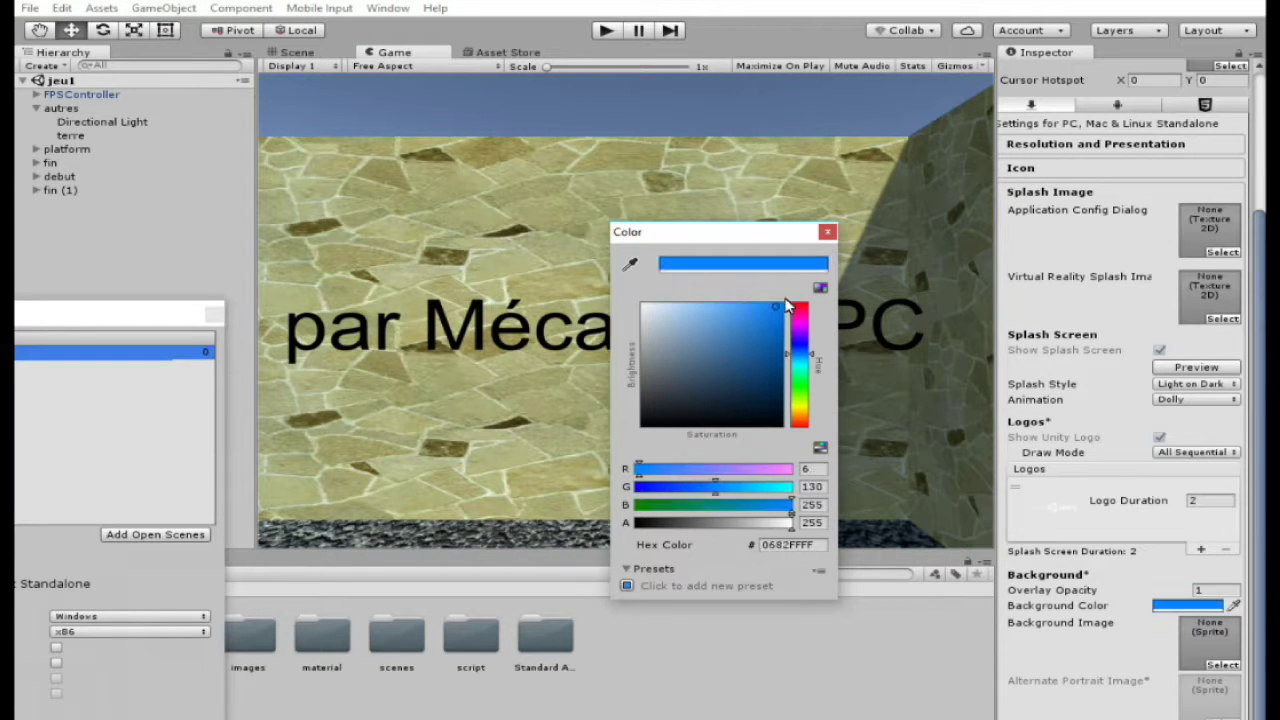
drag(800, 352, 802, 334)
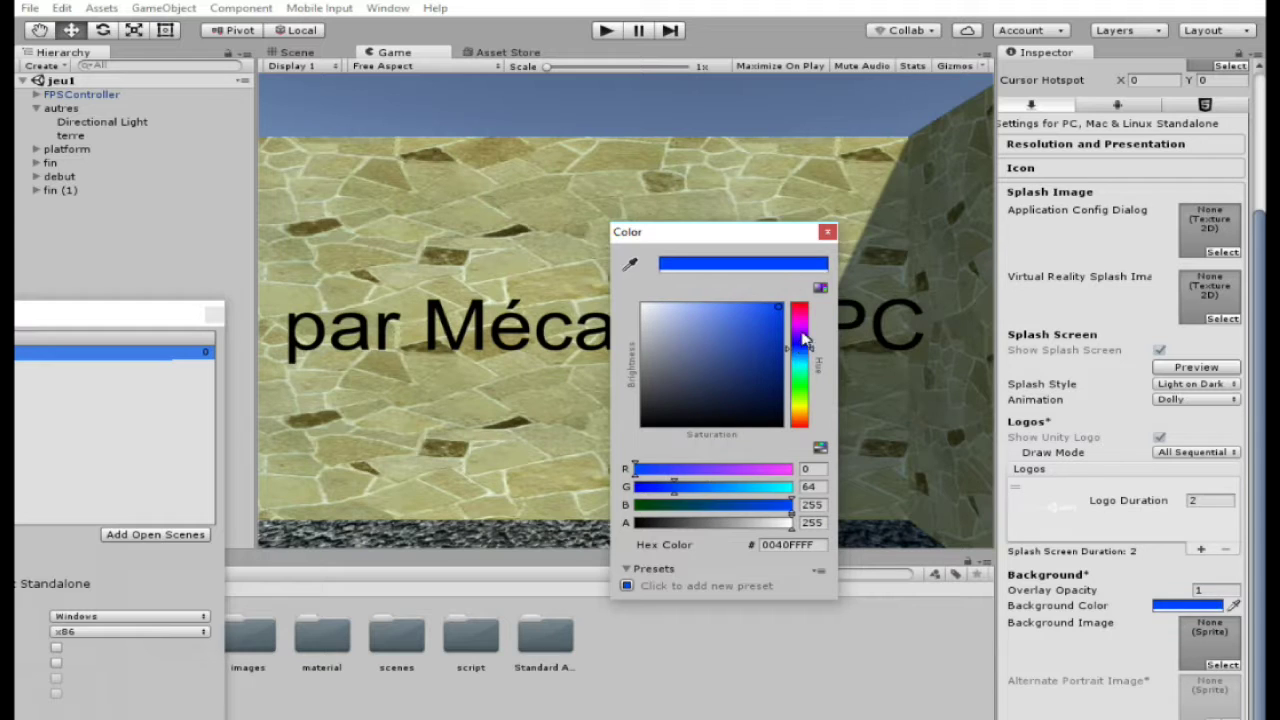
click(827, 233)
click(1165, 367)
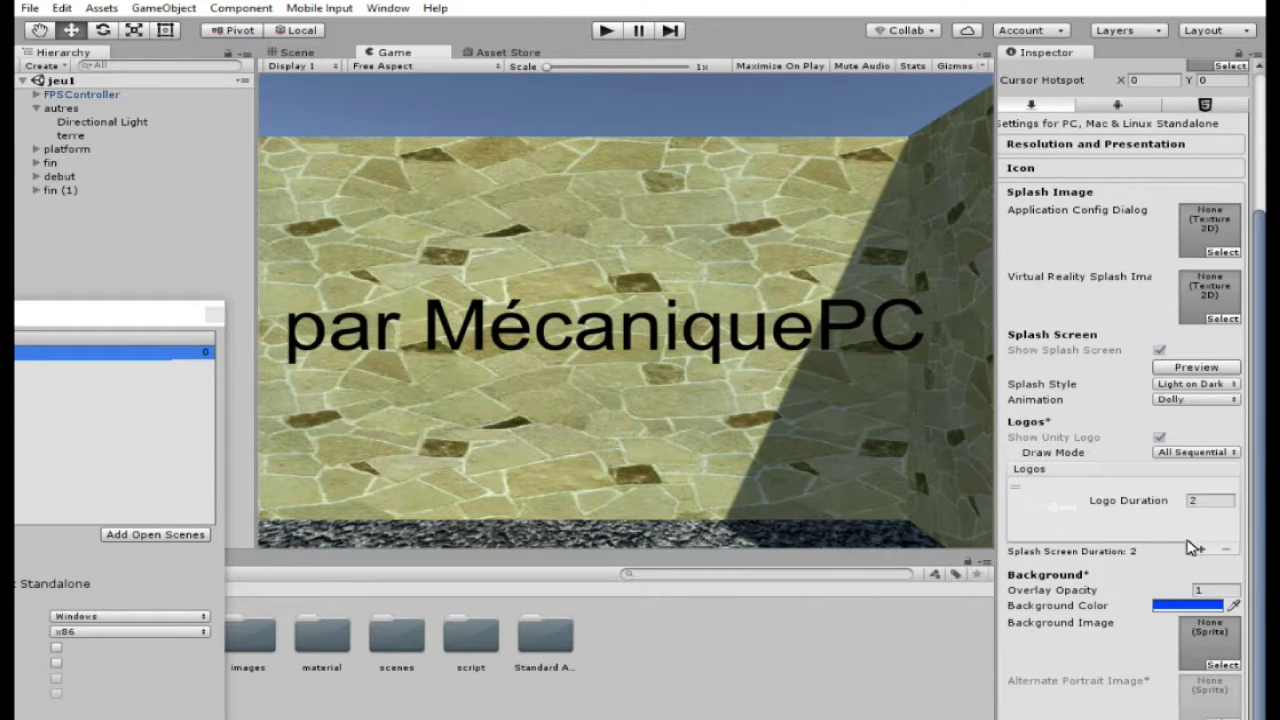
Try the ButtonArrowOverSprite sprite as the splash background image and preview the splash screen.
scroll(1247, 590, up, 2)
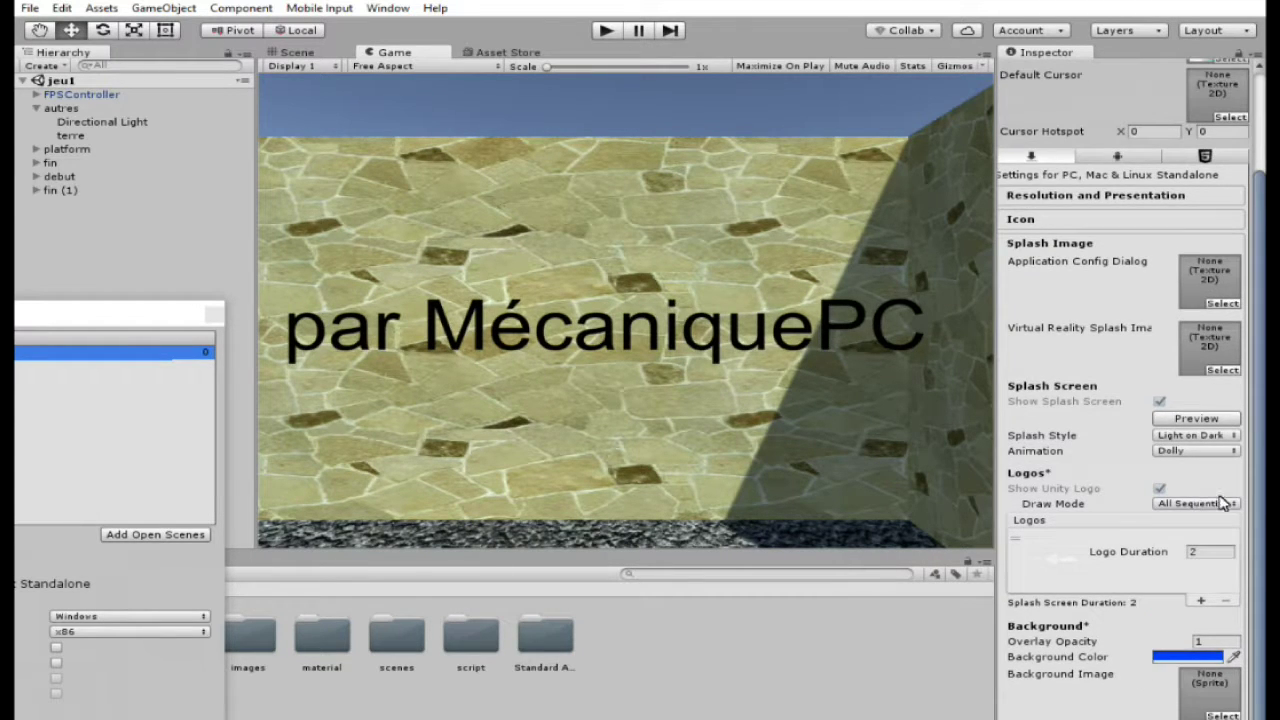
scroll(1168, 550, down, 2)
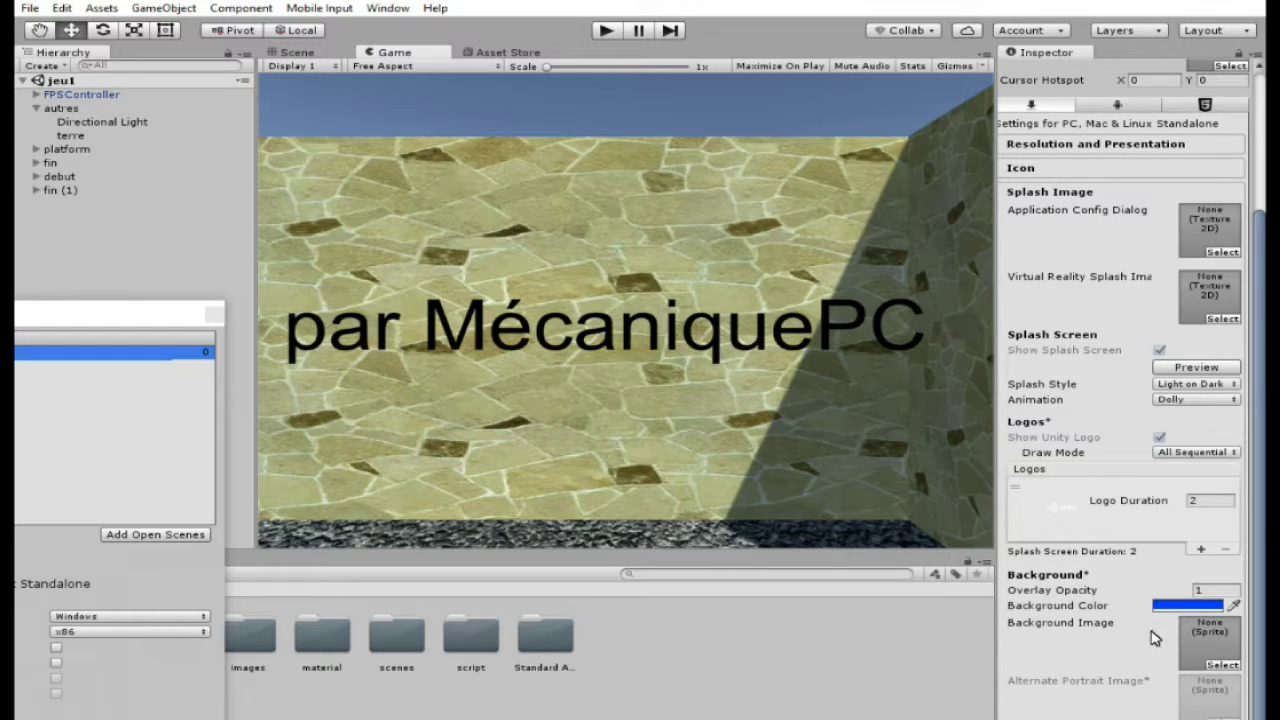
click(1218, 664)
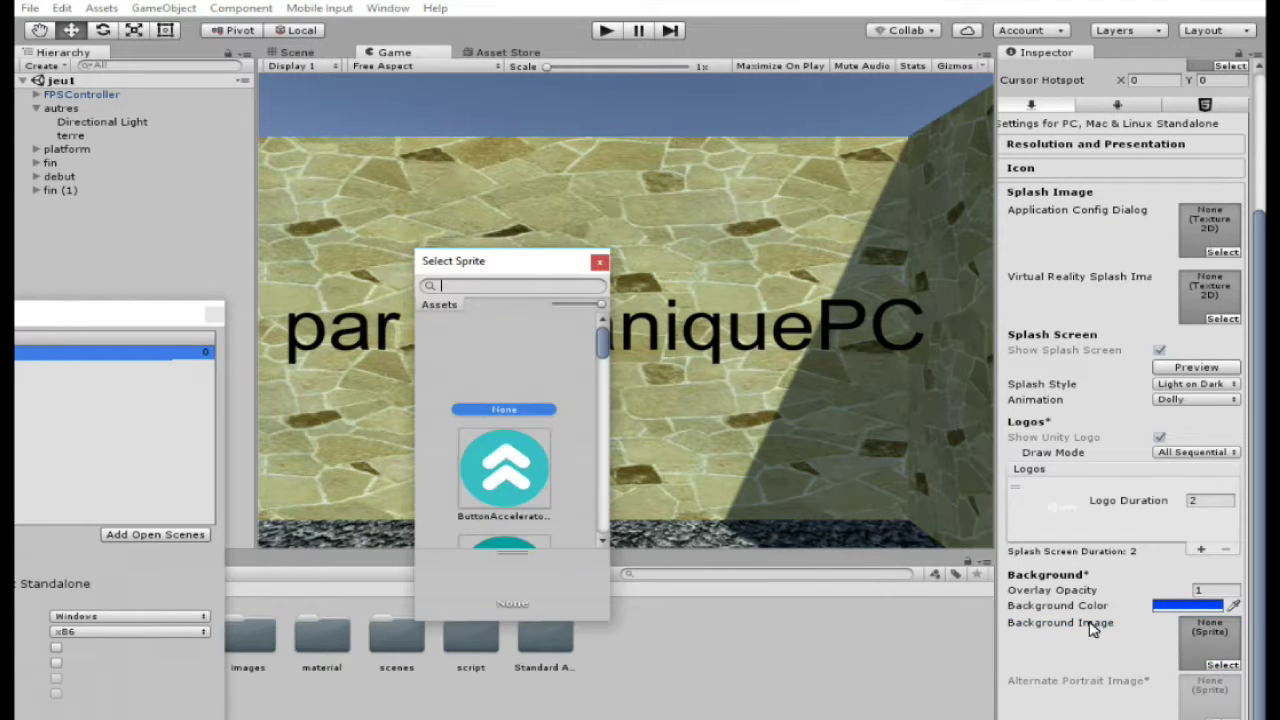
scroll(437, 438, down, 2)
click(501, 388)
click(600, 261)
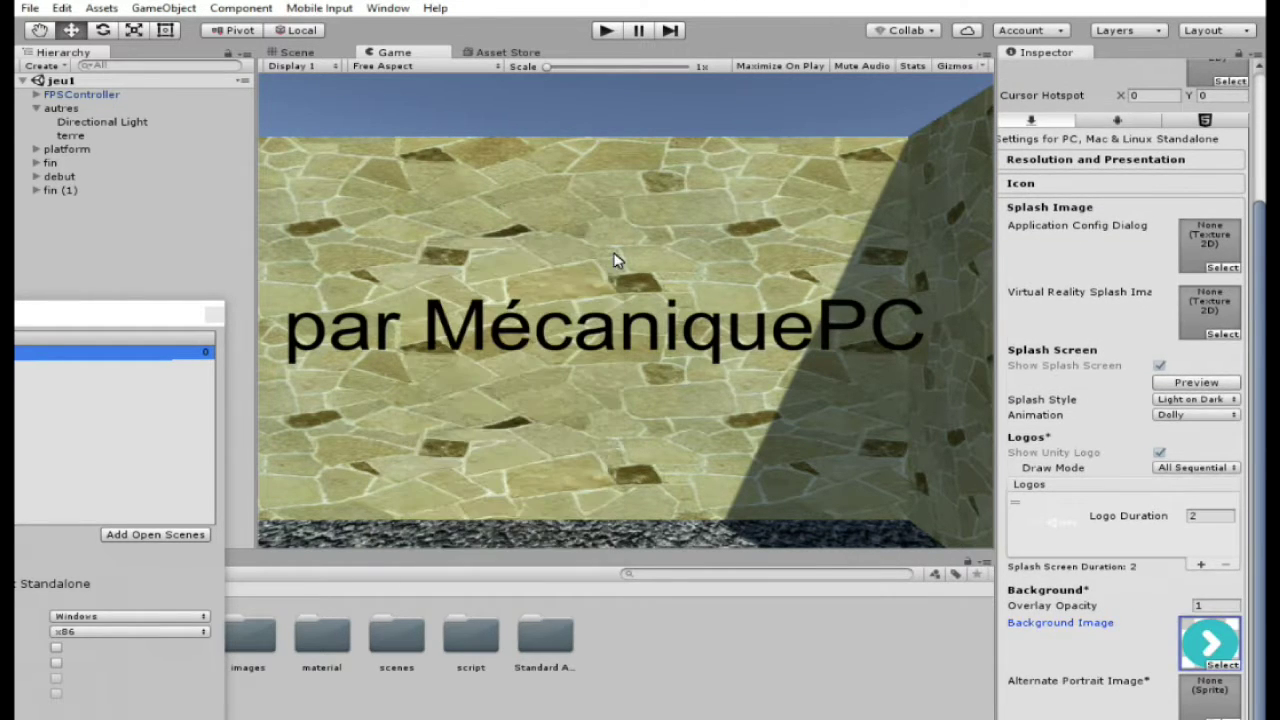
click(1183, 388)
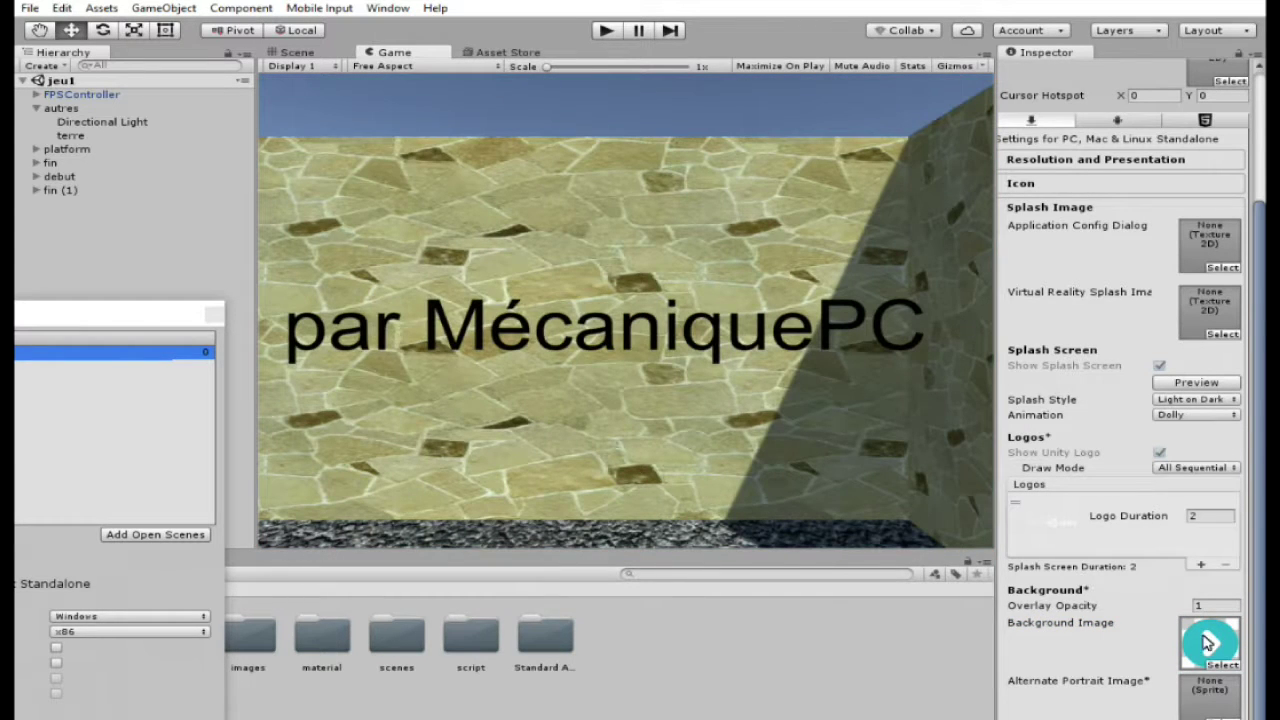
Reset the splash background image to None to remove the arrow sprite.
click(1224, 664)
scroll(584, 376, up, 3)
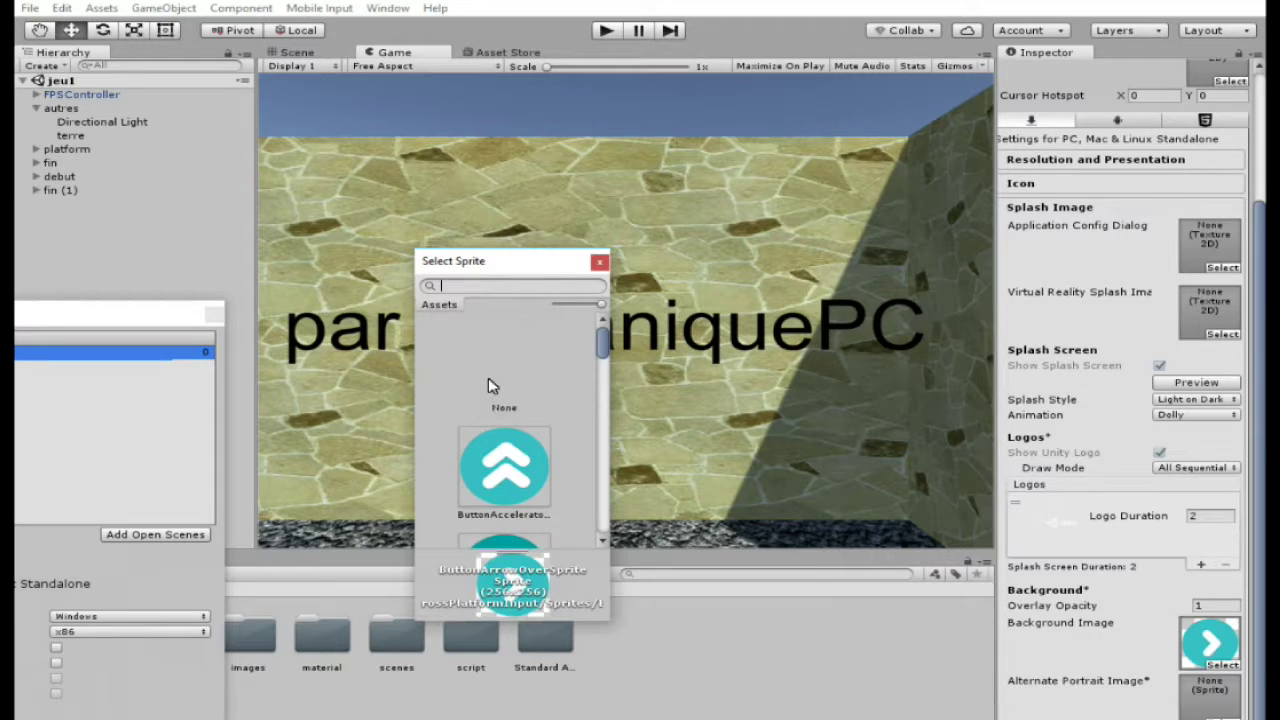
click(503, 395)
click(599, 261)
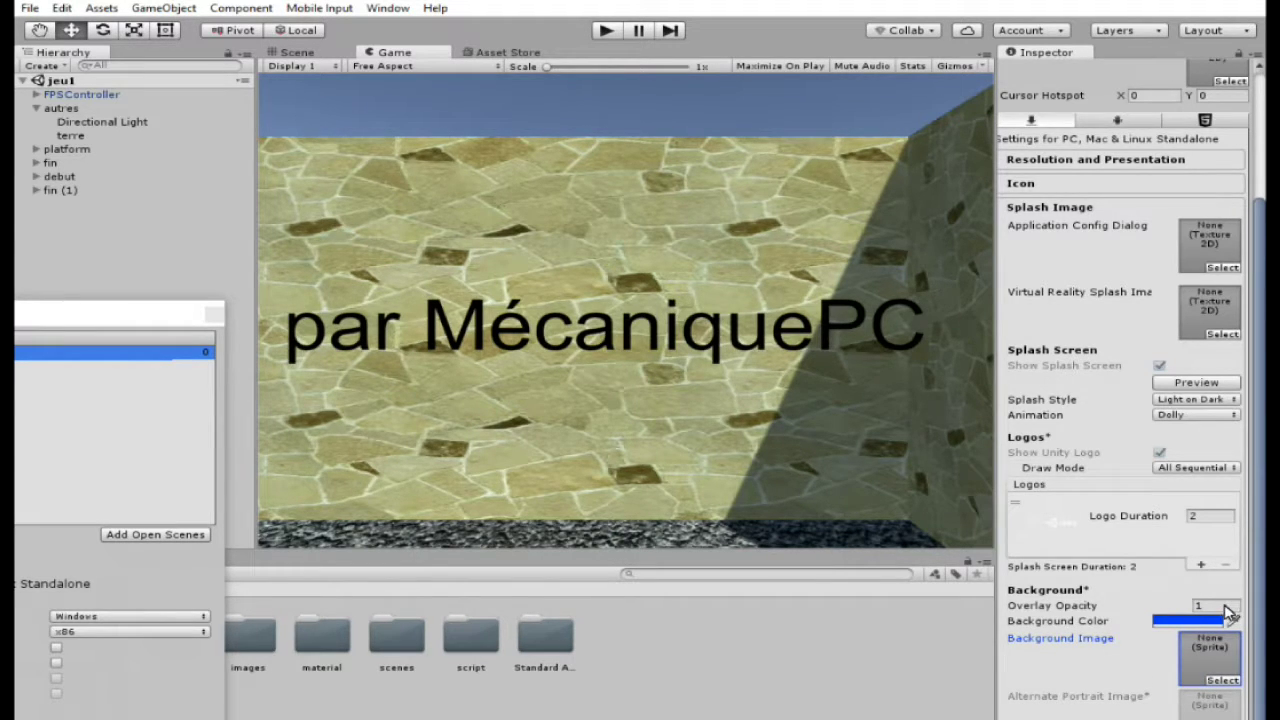
Try the Static splash animation and preview the splash screen with it.
click(1208, 418)
click(1180, 409)
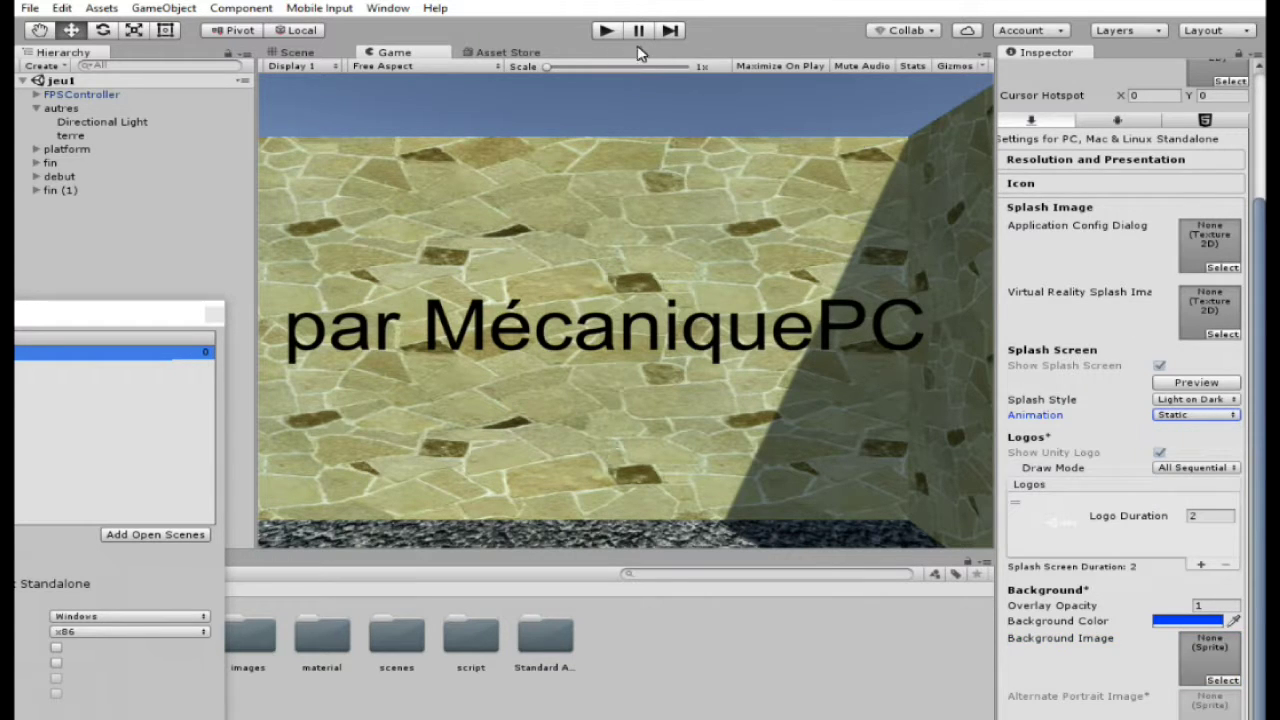
click(1196, 386)
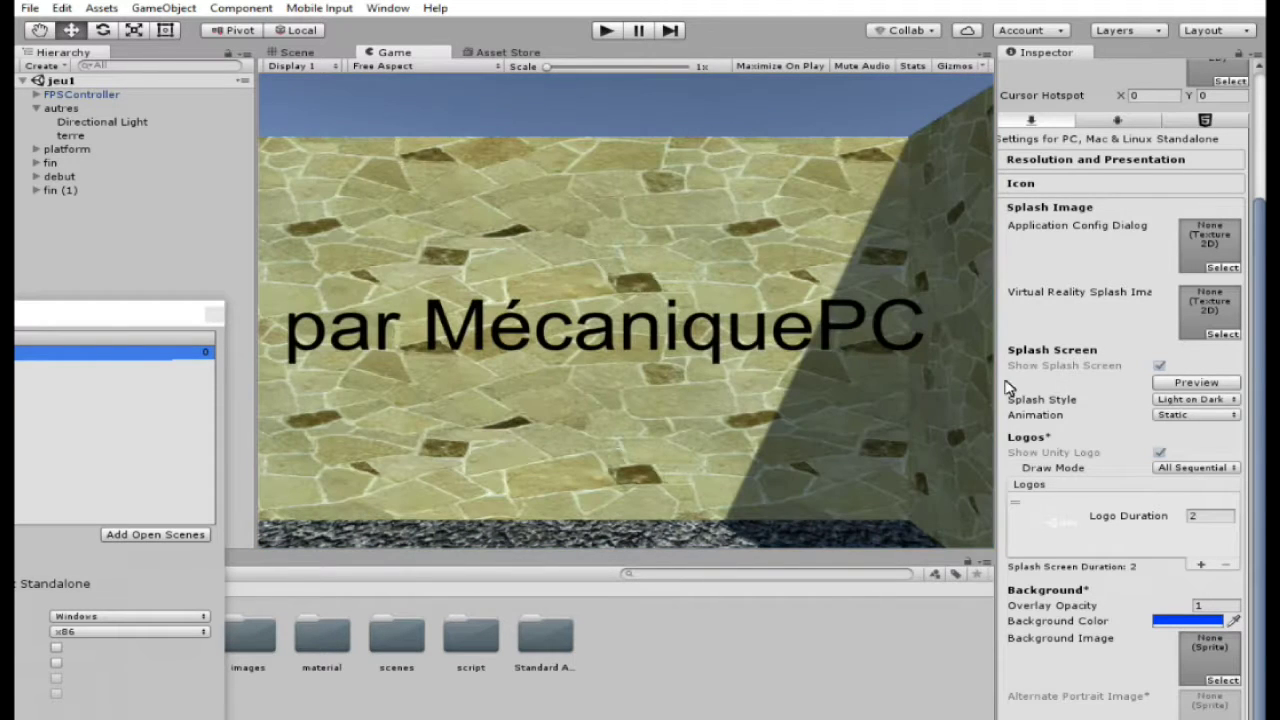
Keep the Light on Dark splash style, switch the animation back to Dolly, and preview the splash screen.
click(1191, 401)
click(1200, 437)
click(1196, 414)
click(1180, 449)
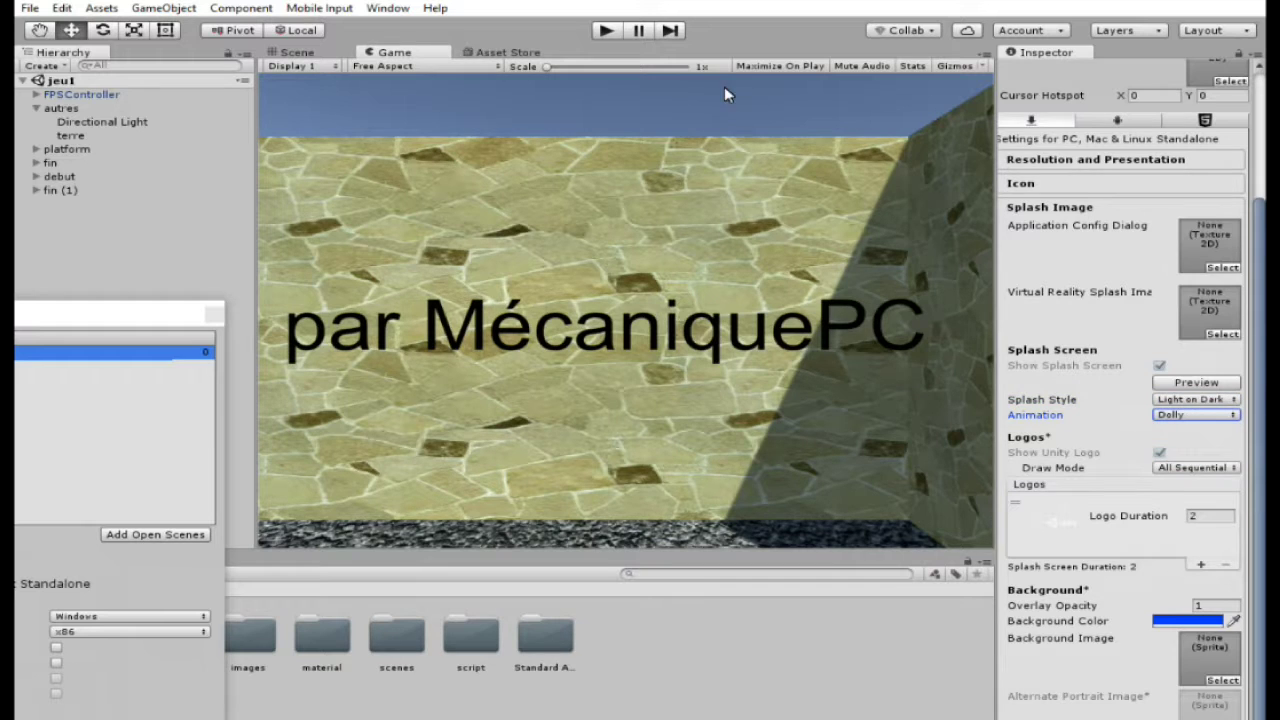
click(1198, 383)
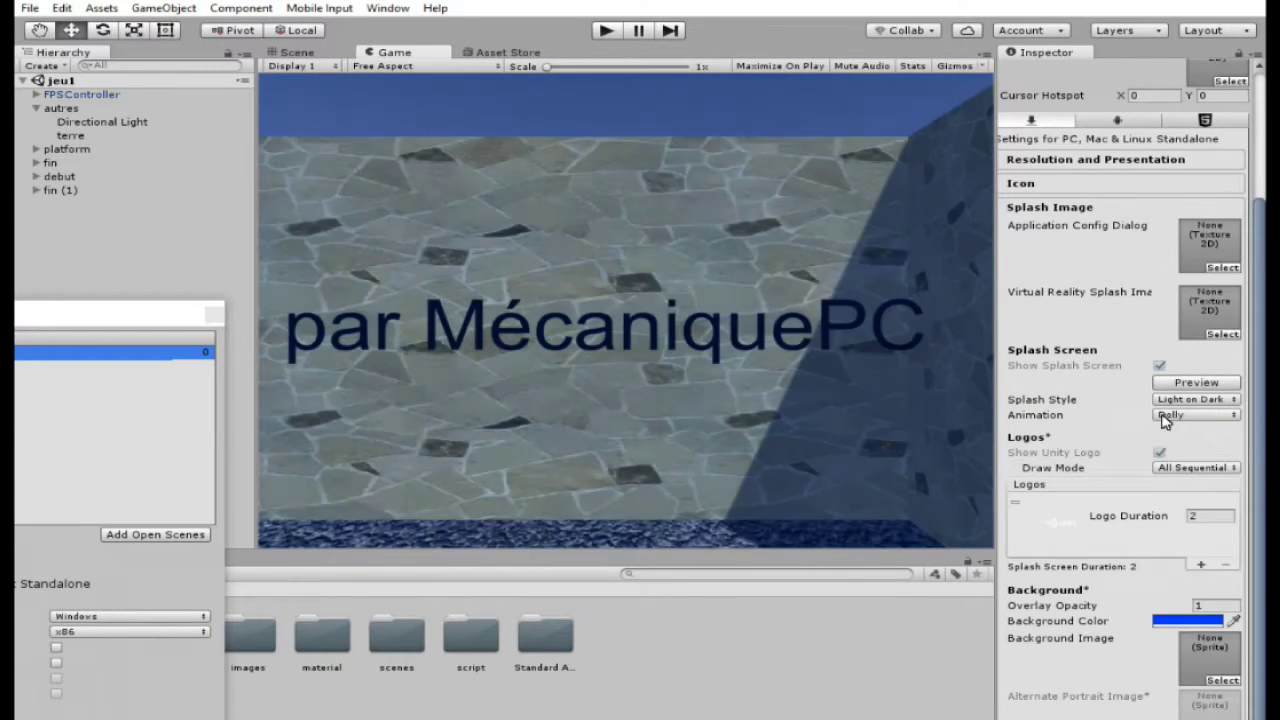
Switch the splash animation to Custom and preview it with logo zoom values of 100 and 0.1.
click(1190, 415)
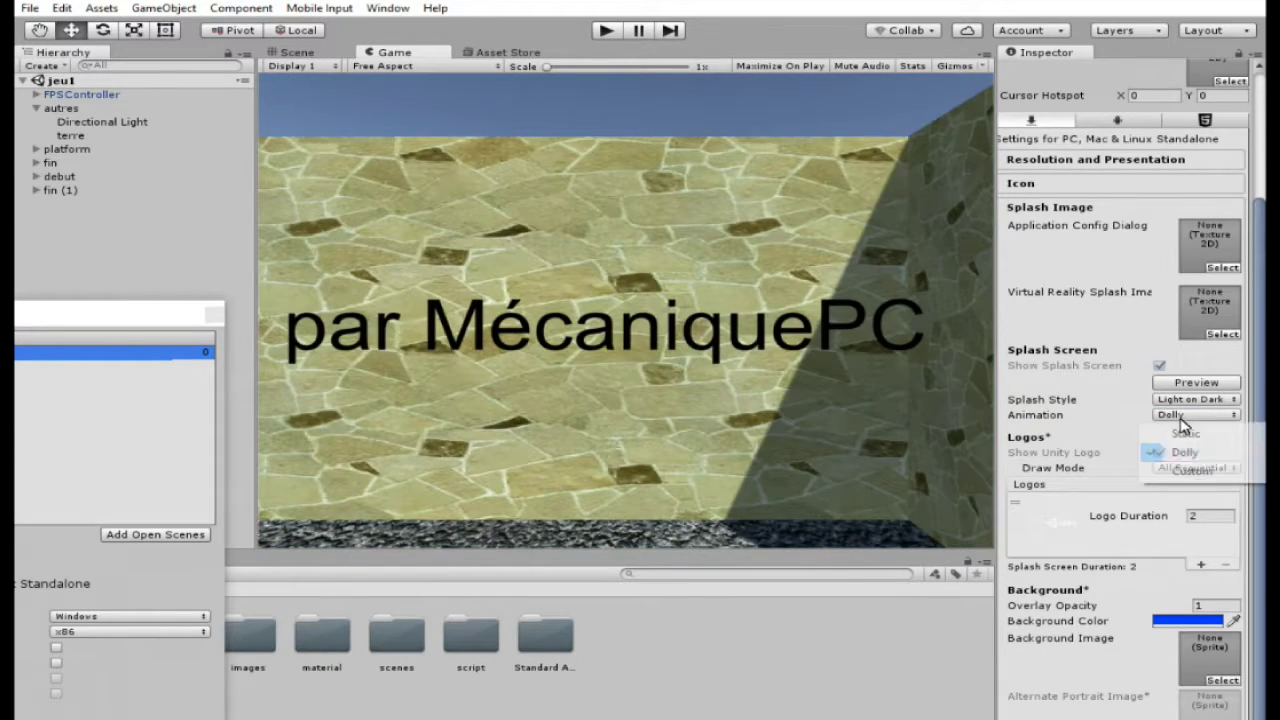
click(1197, 474)
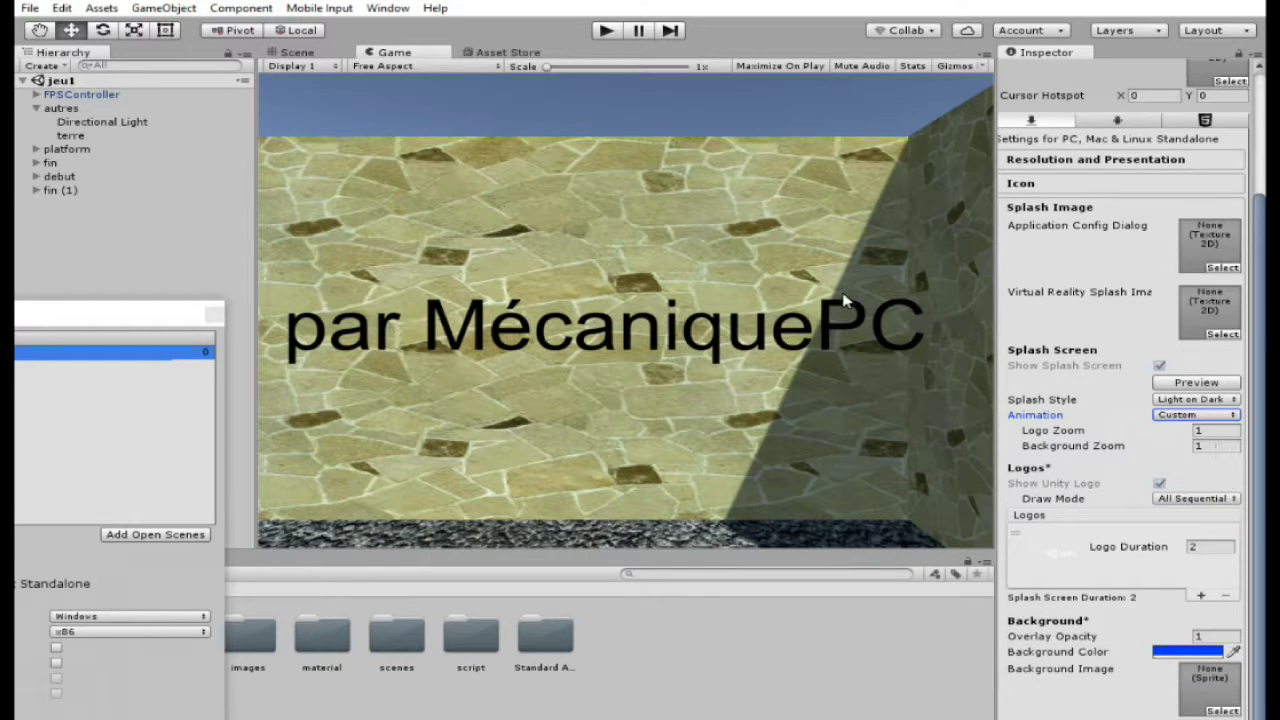
click(1219, 432)
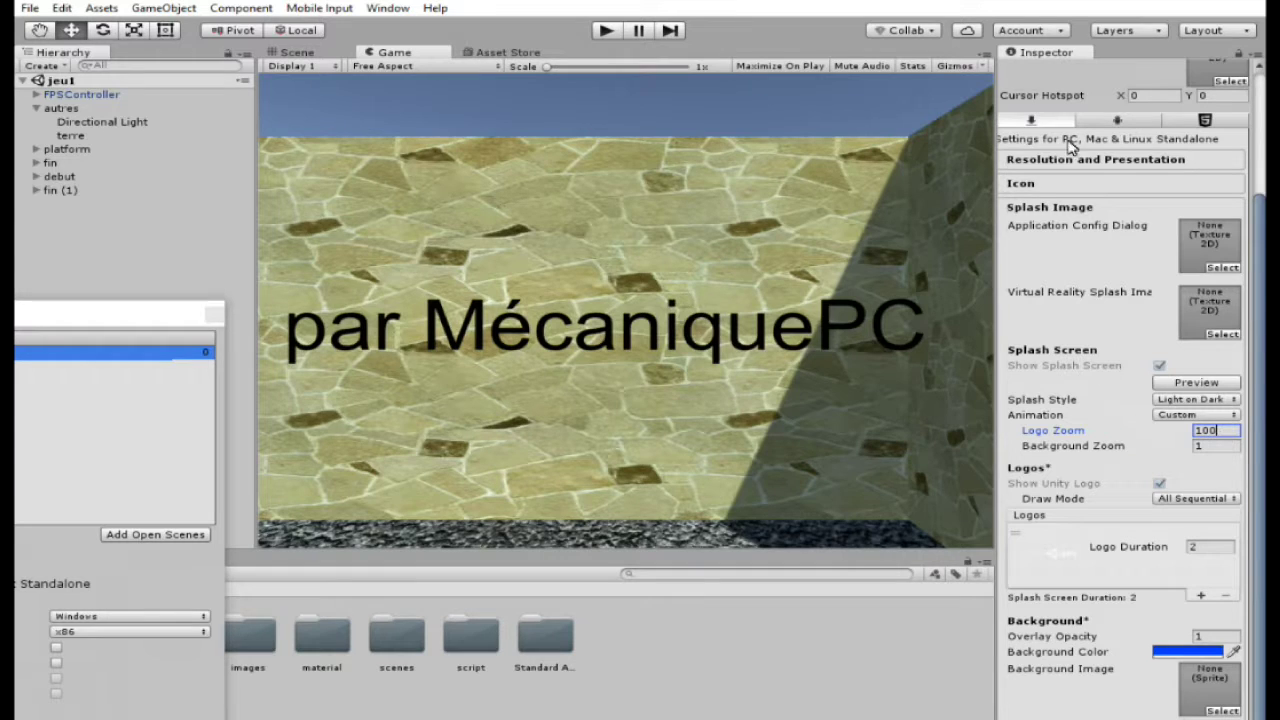
click(1226, 381)
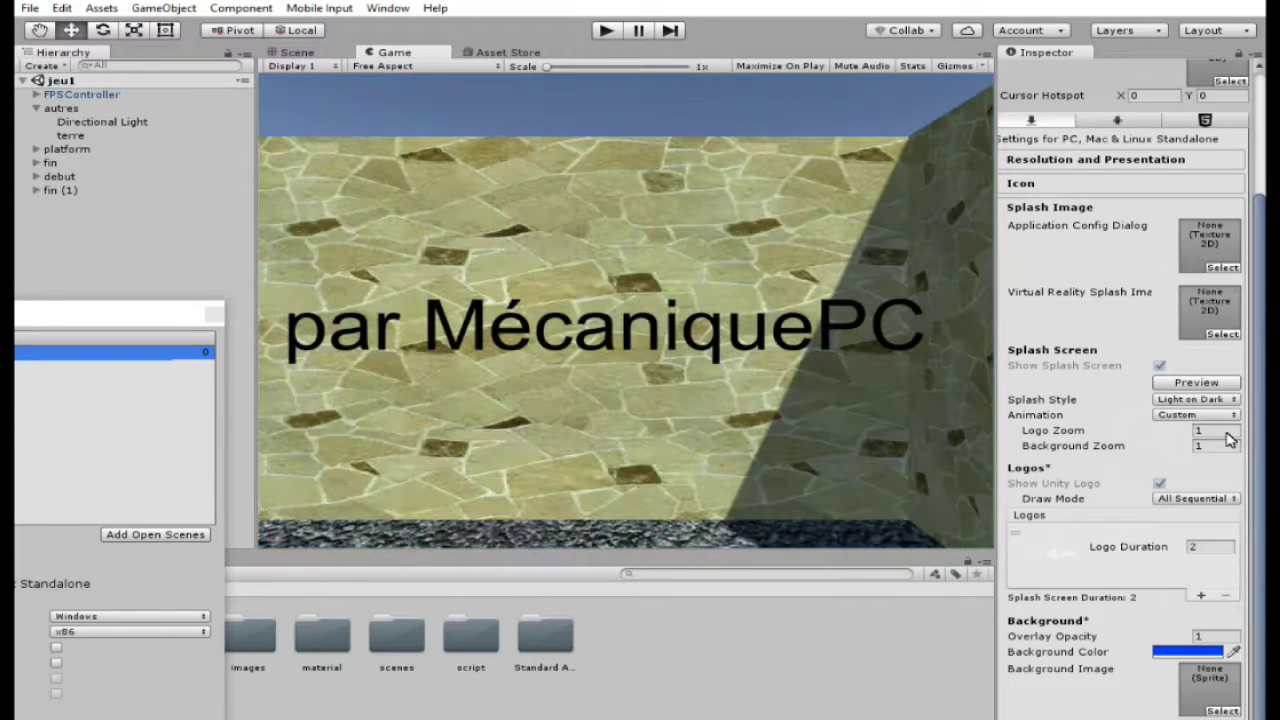
click(1214, 434)
click(1186, 385)
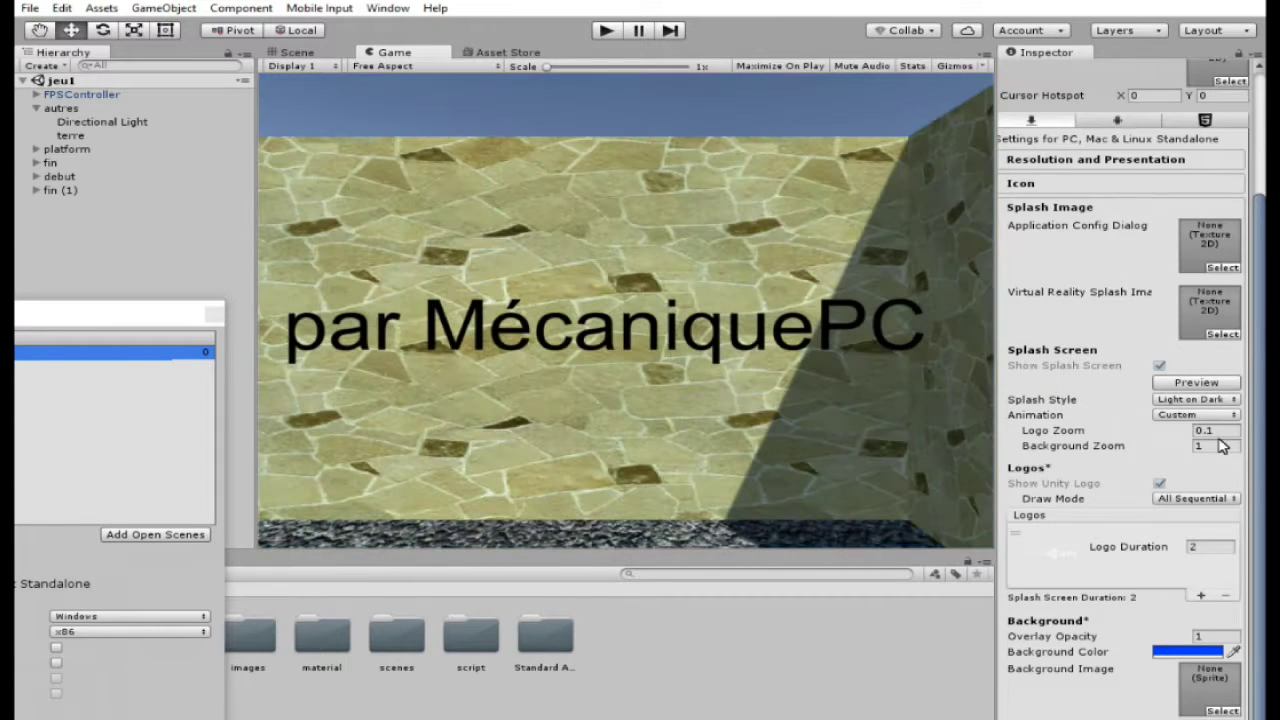
Set the logo zoom to 1, enter a background zoom of 10, and preview the splash screen.
click(1220, 431)
text(1)
click(1217, 449)
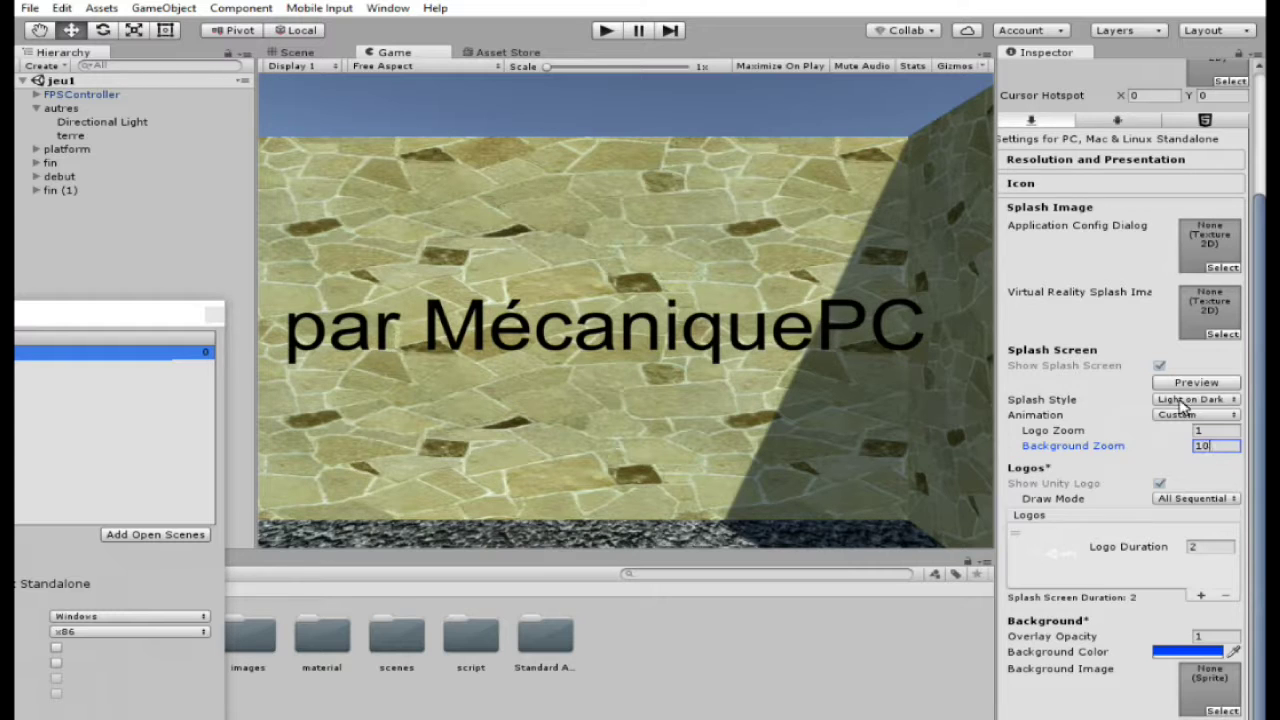
scroll(1143, 550, down, 2)
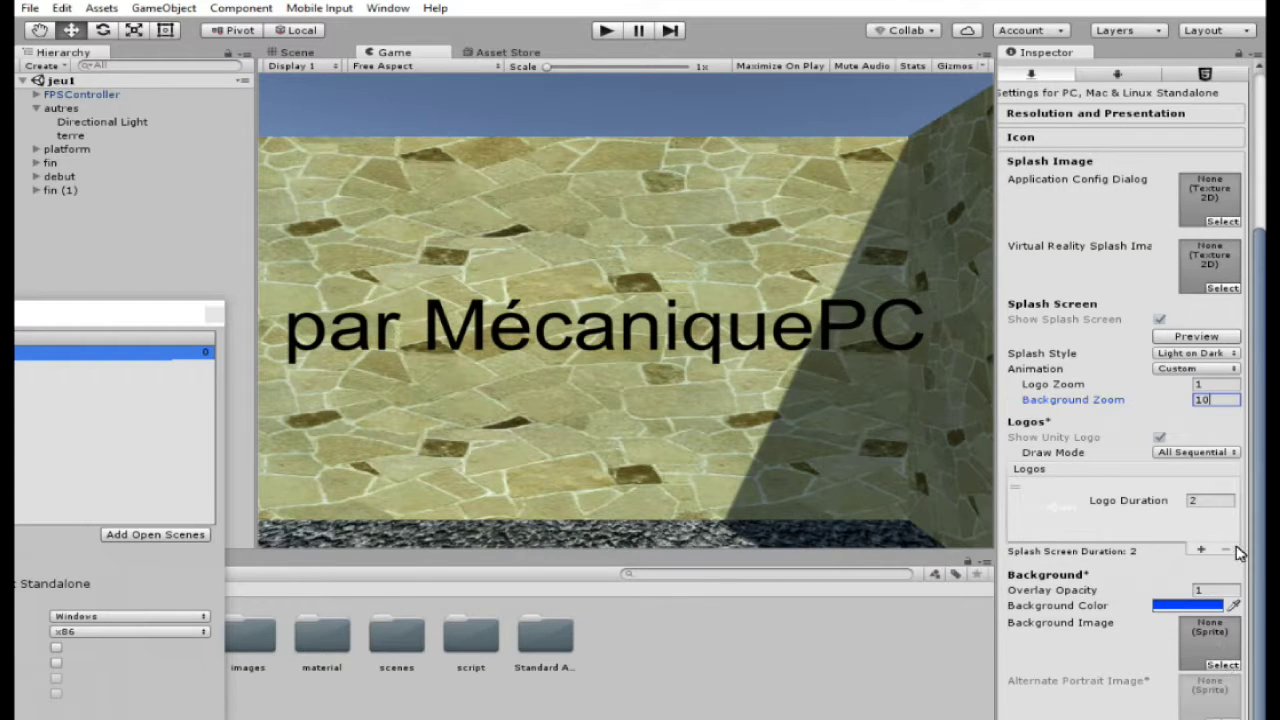
click(1193, 339)
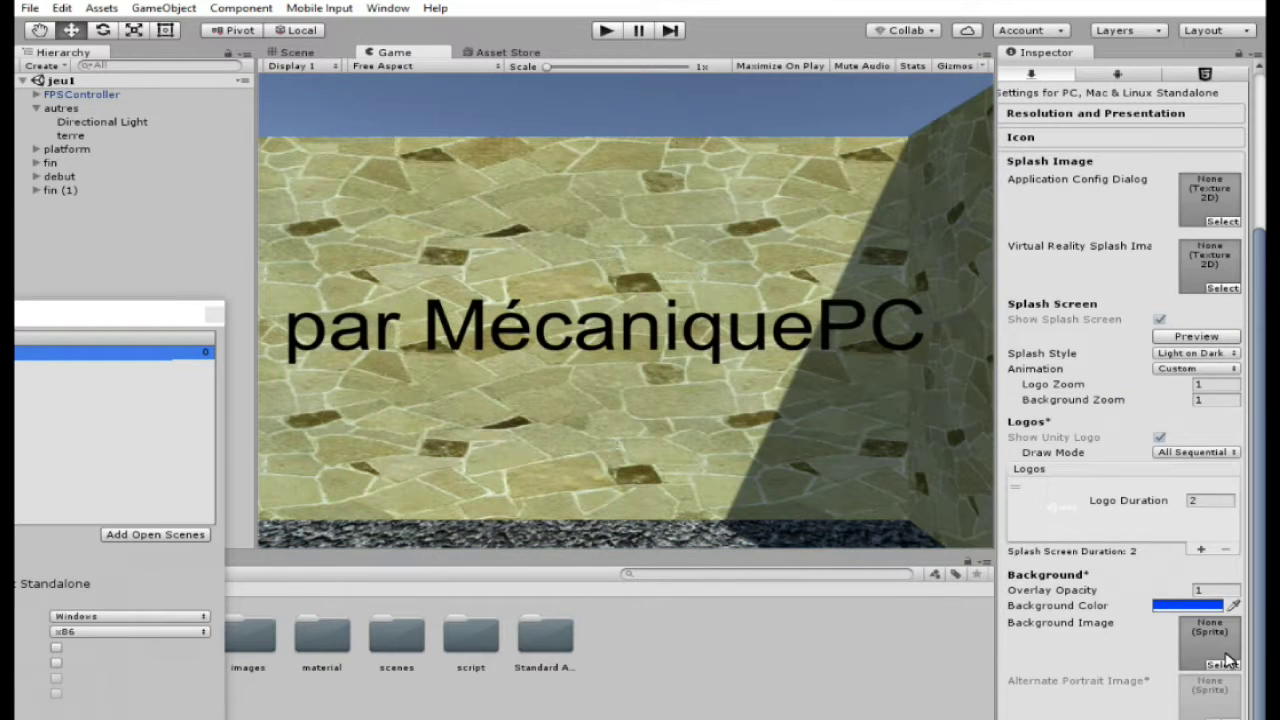
Try the Checkmark sprite as the splash background image and preview the splash screen with it.
click(1222, 664)
scroll(536, 376, down, 5)
mouse_move(615, 482)
mouse_down()
mouse_move(610, 378)
mouse_move(598, 505)
mouse_move(598, 493)
mouse_up()
click(537, 480)
click(596, 260)
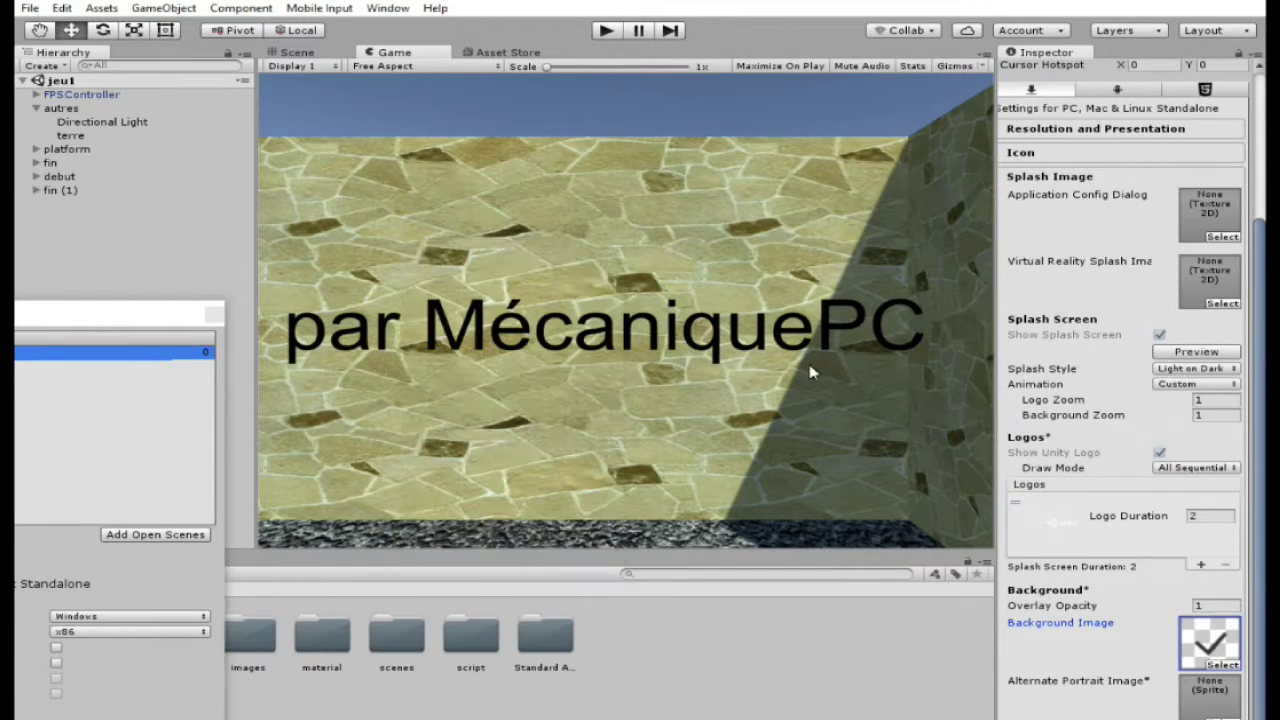
click(1196, 352)
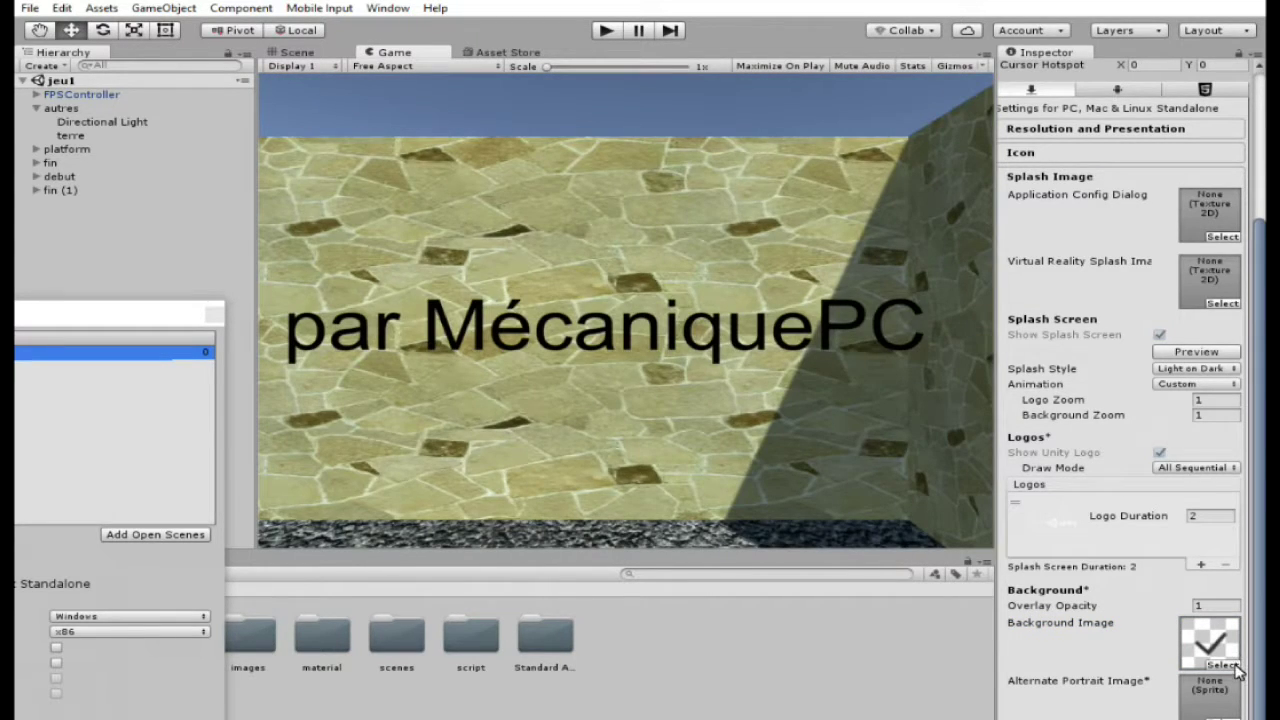
Clear the Checkmark background image by choosing None and preview the splash screen.
click(1222, 665)
drag(602, 478, 598, 312)
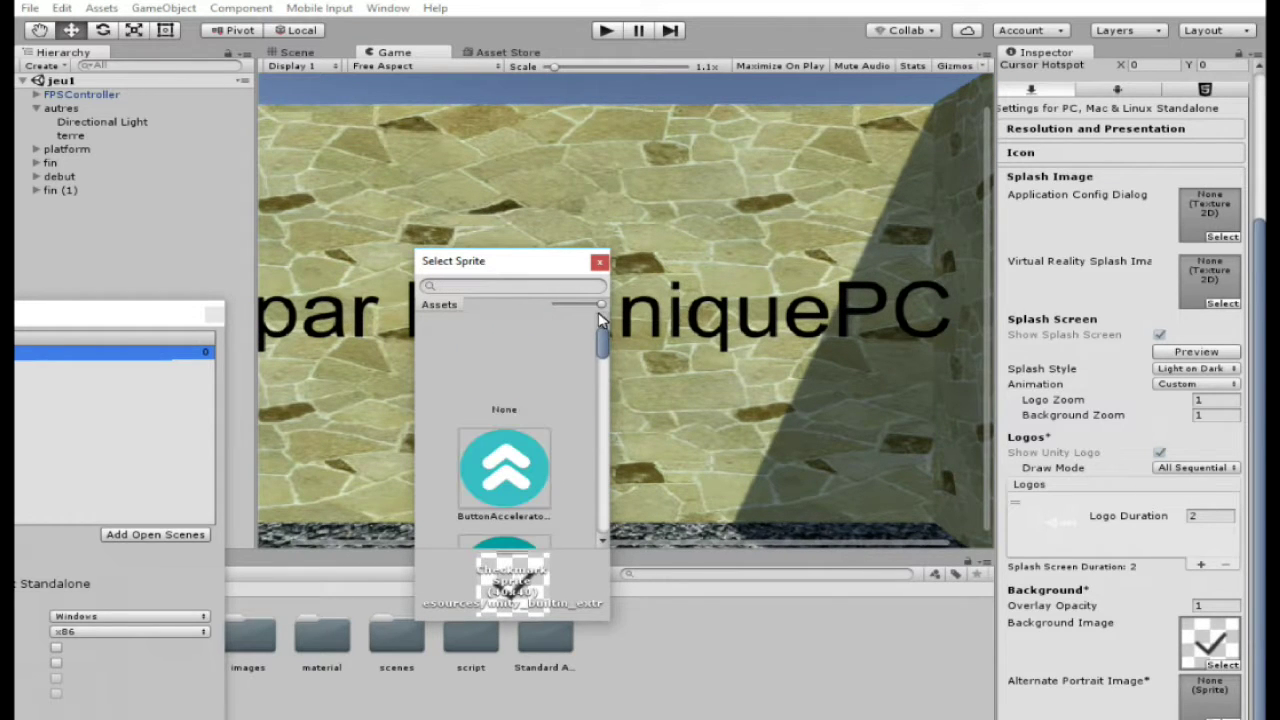
click(488, 363)
click(489, 196)
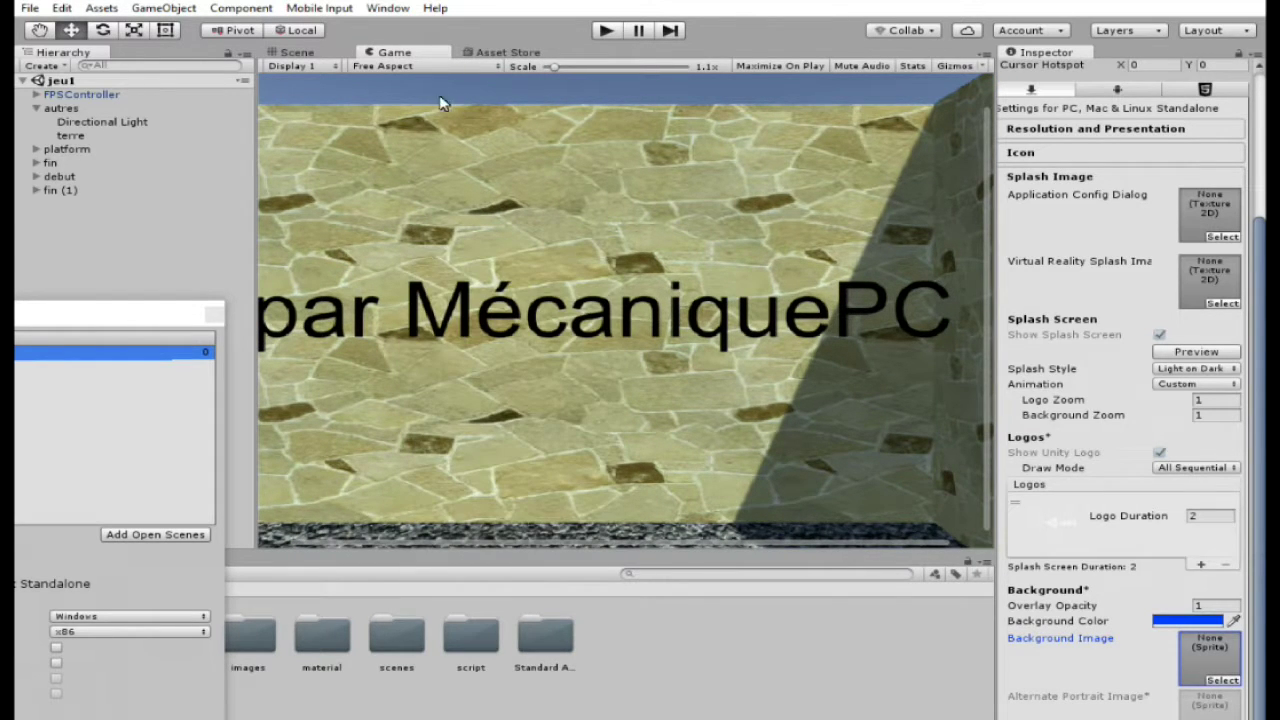
scroll(1110, 432, down, 1)
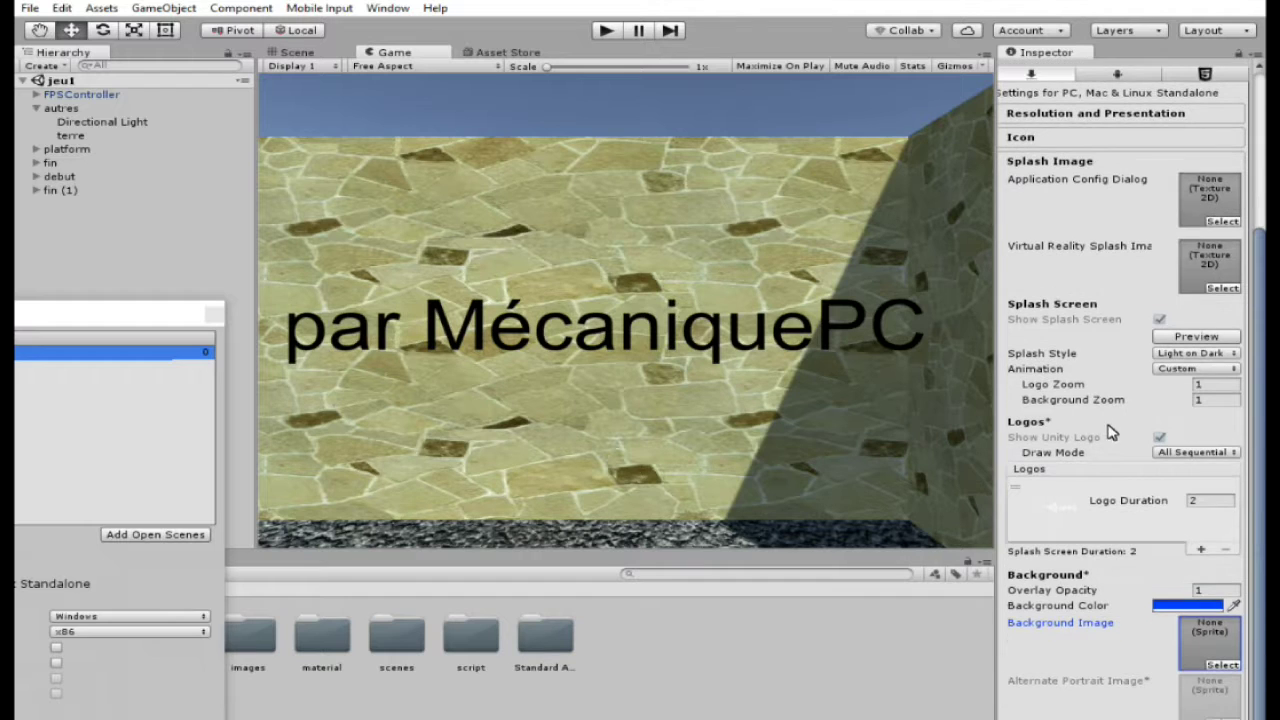
click(1197, 341)
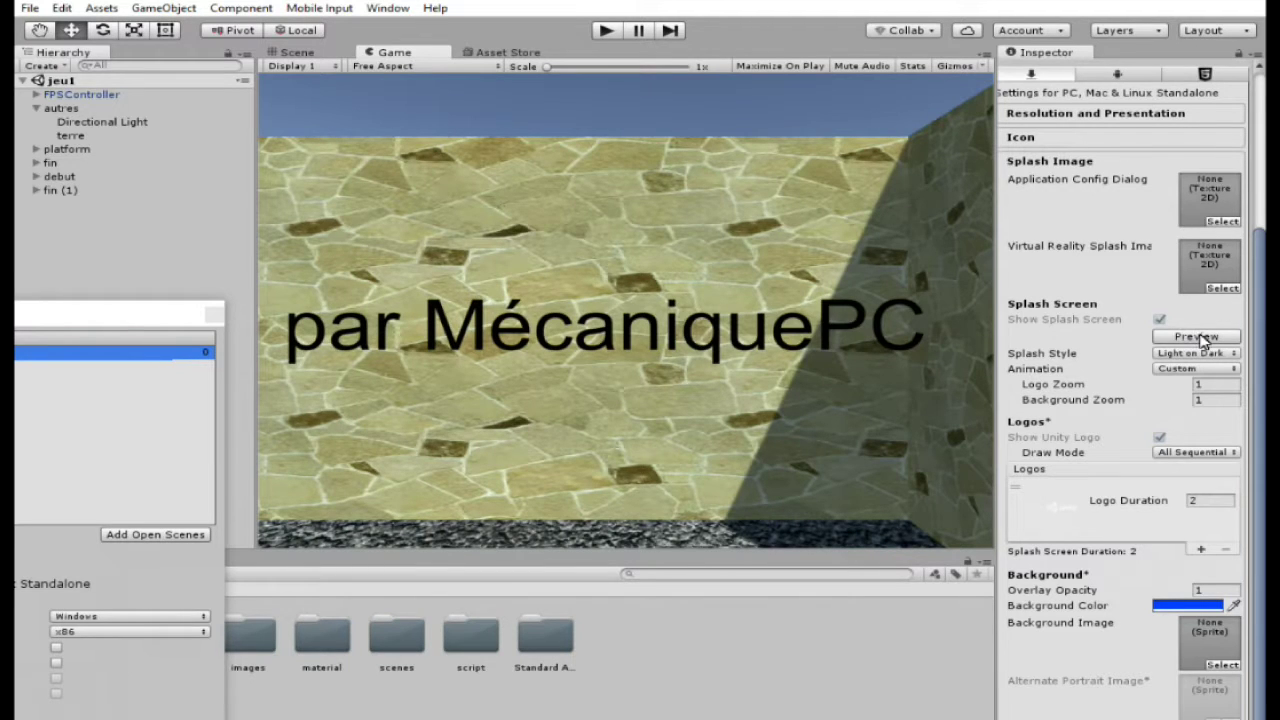
Preview the splash screen with both logo zoom and background zoom at 1.
click(1200, 337)
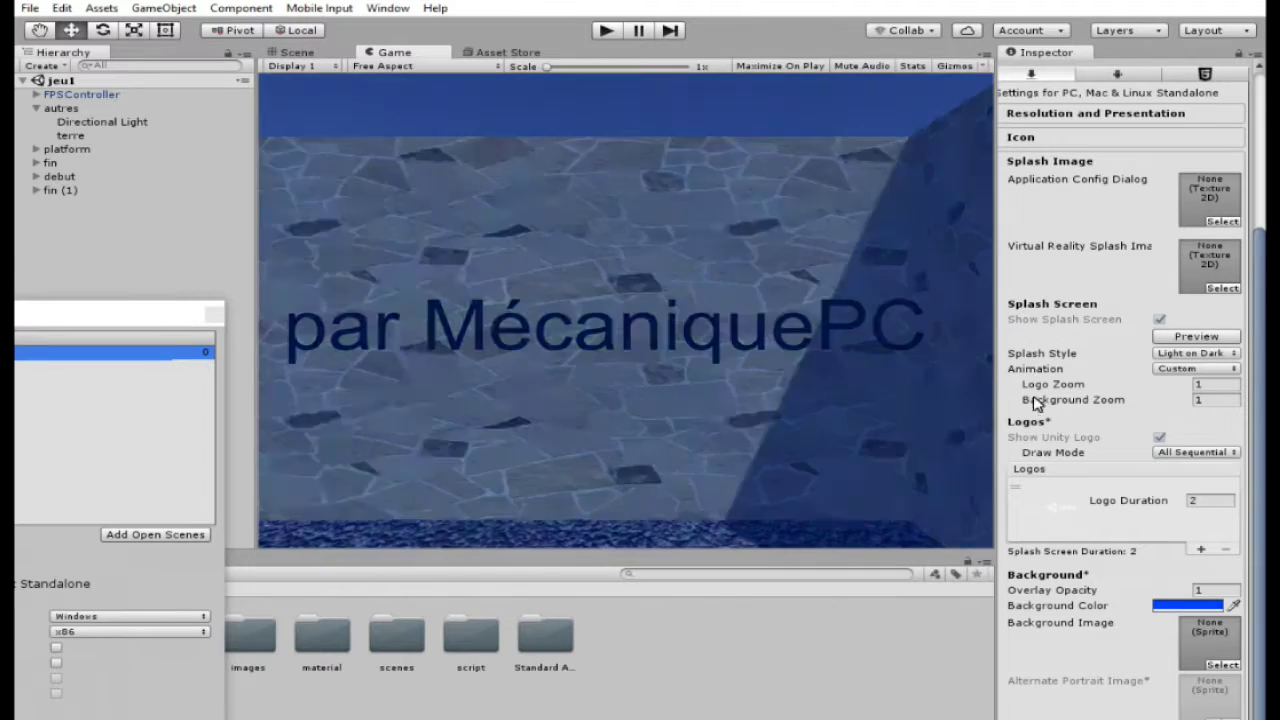
scroll(1080, 413, up, 1)
scroll(1100, 460, down, 1)
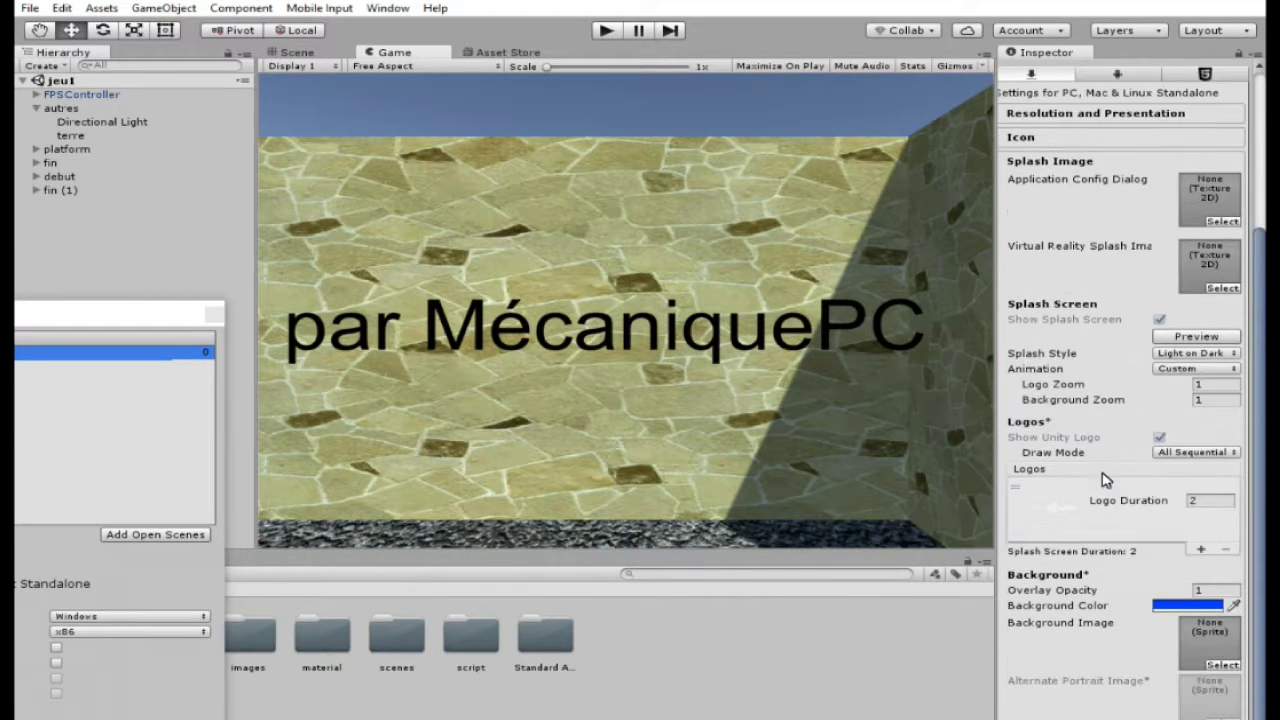
Examine the standalone player's Other Settings for rendering, configuration and optimization, and collapse the section.
scroll(1085, 560, up, 5)
scroll(1080, 540, down, 5)
scroll(1165, 588, down, 3)
click(1165, 588)
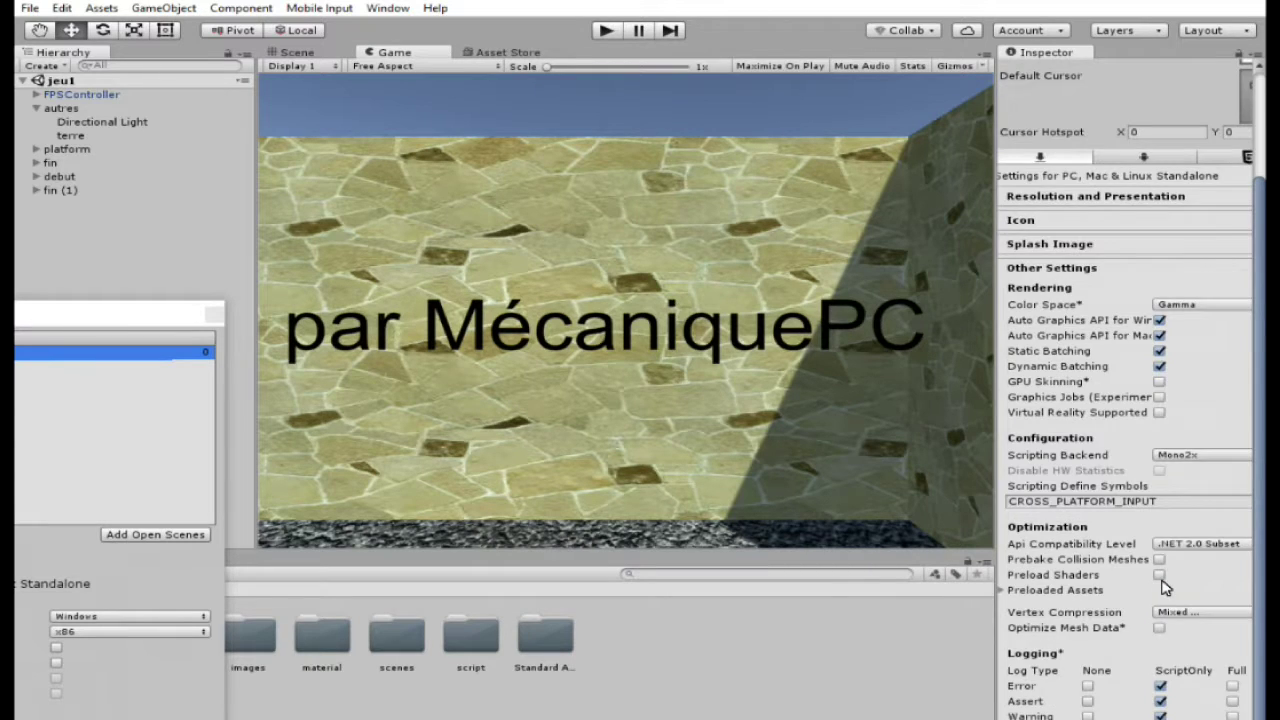
scroll(1163, 588, up, 3)
click(1055, 397)
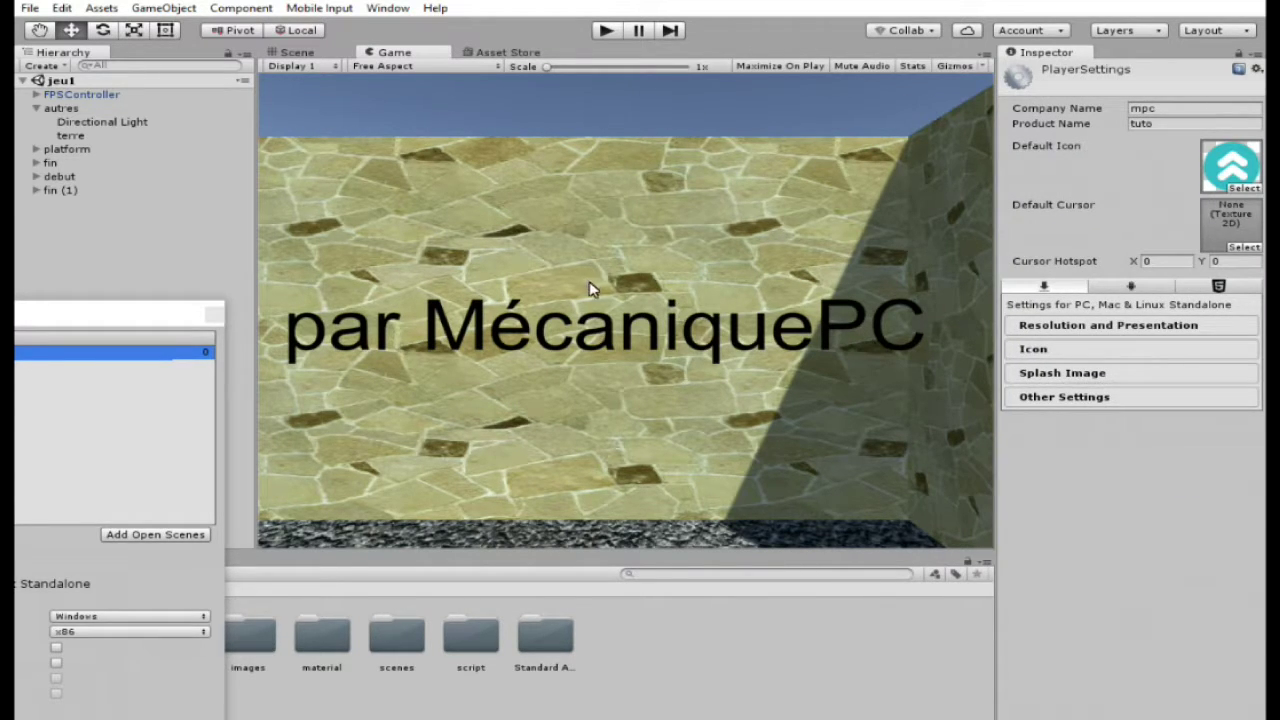
Bring the Build Settings window back into view, check the Android, WebGL and iOS platforms, and reselect PC, Mac & Linux Standalone.
drag(183, 321, 795, 110)
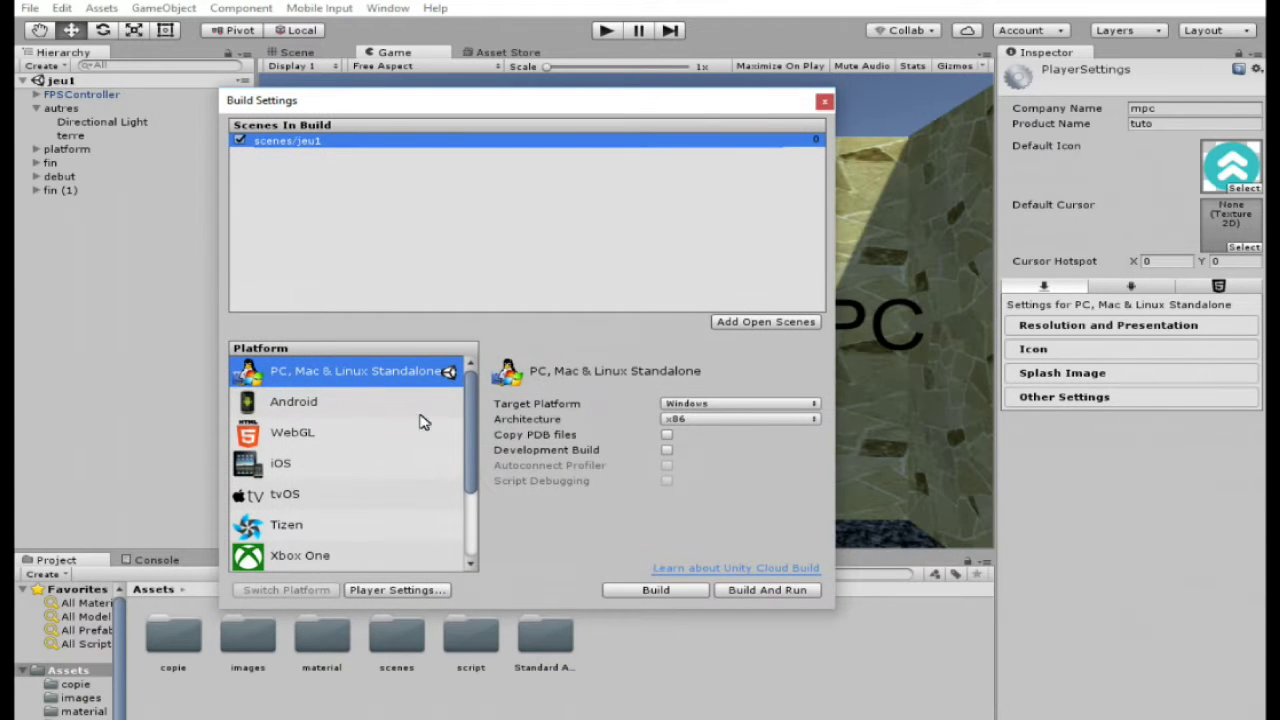
click(343, 401)
click(338, 442)
click(344, 466)
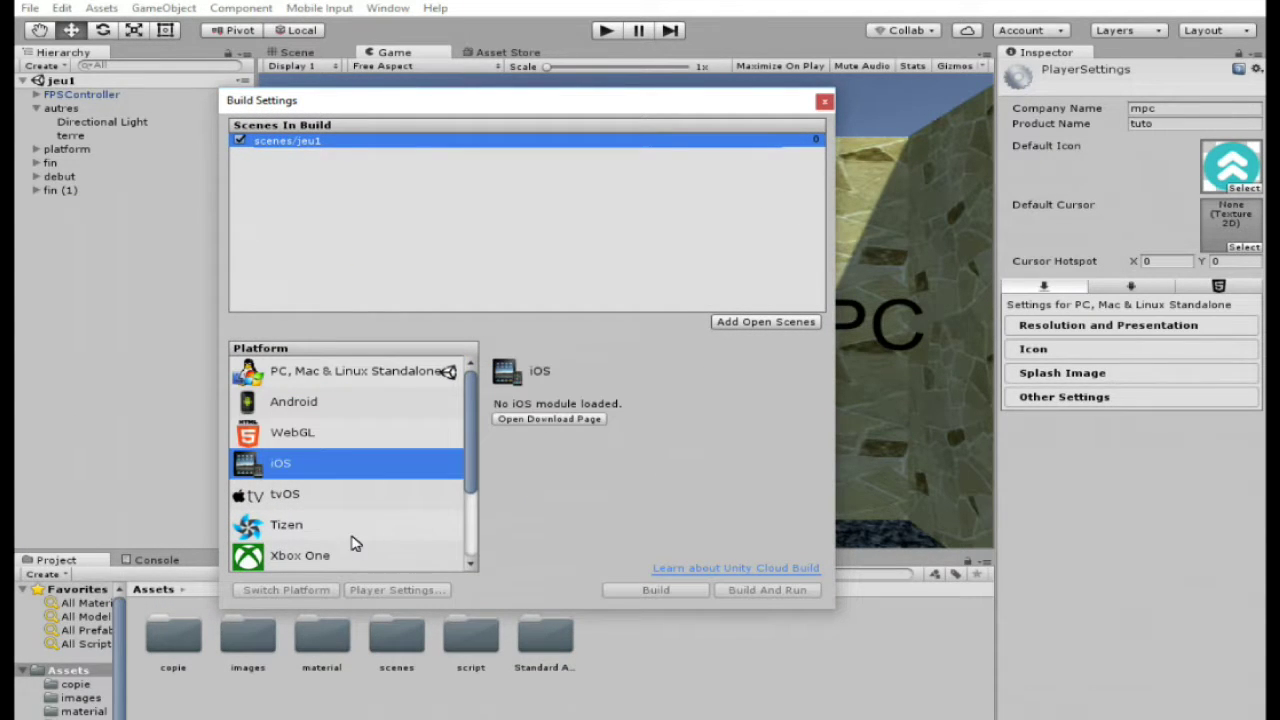
click(367, 376)
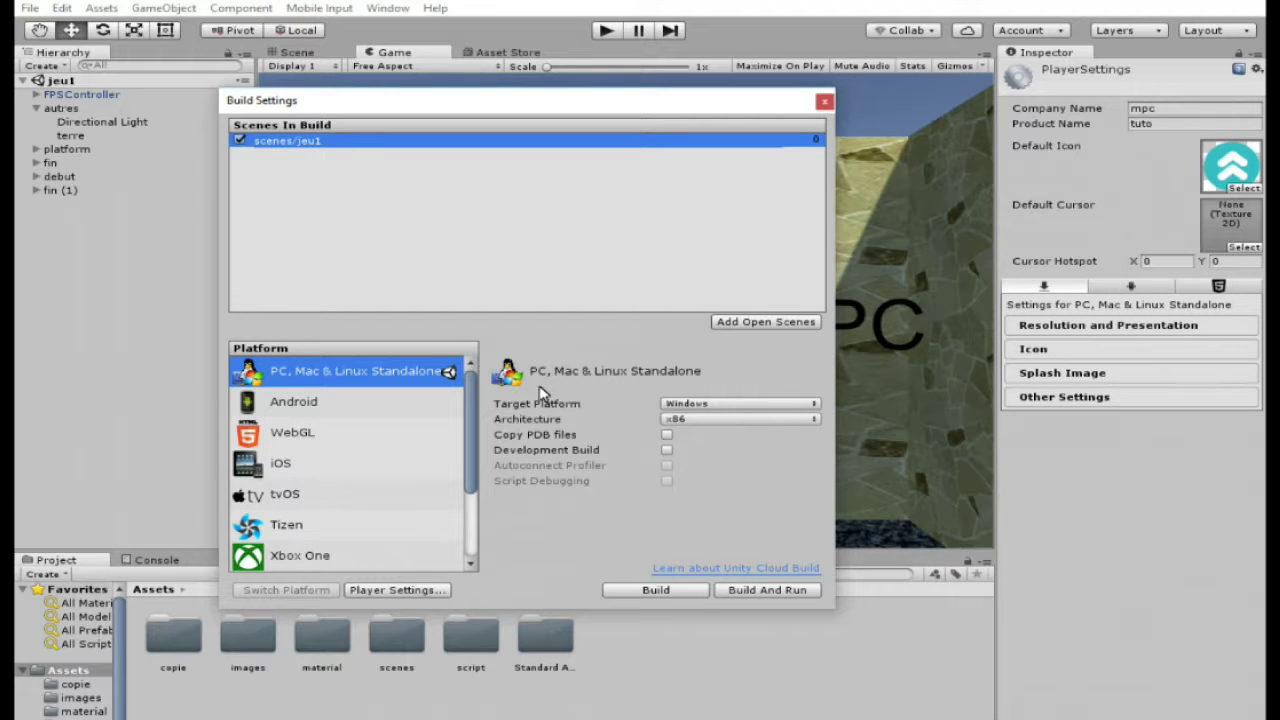
Check the available target platforms, keeping Windows, and try the x86_64 architecture for the standalone build.
click(714, 406)
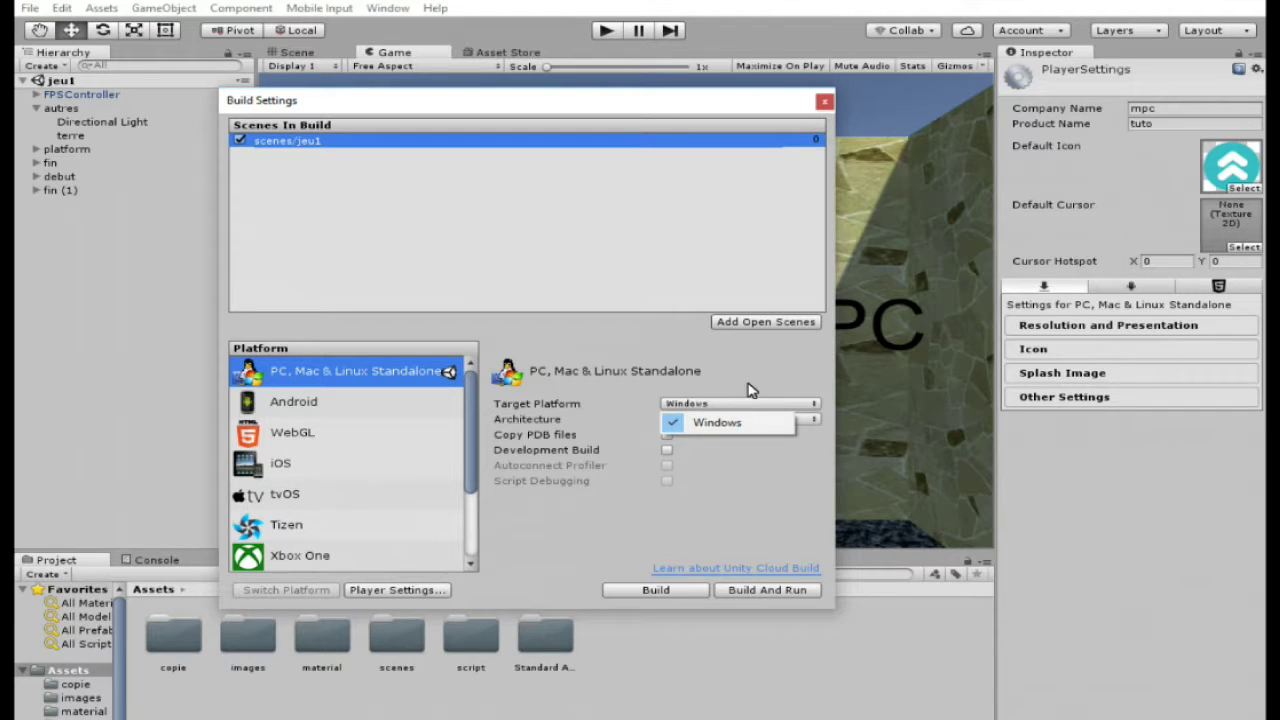
click(751, 392)
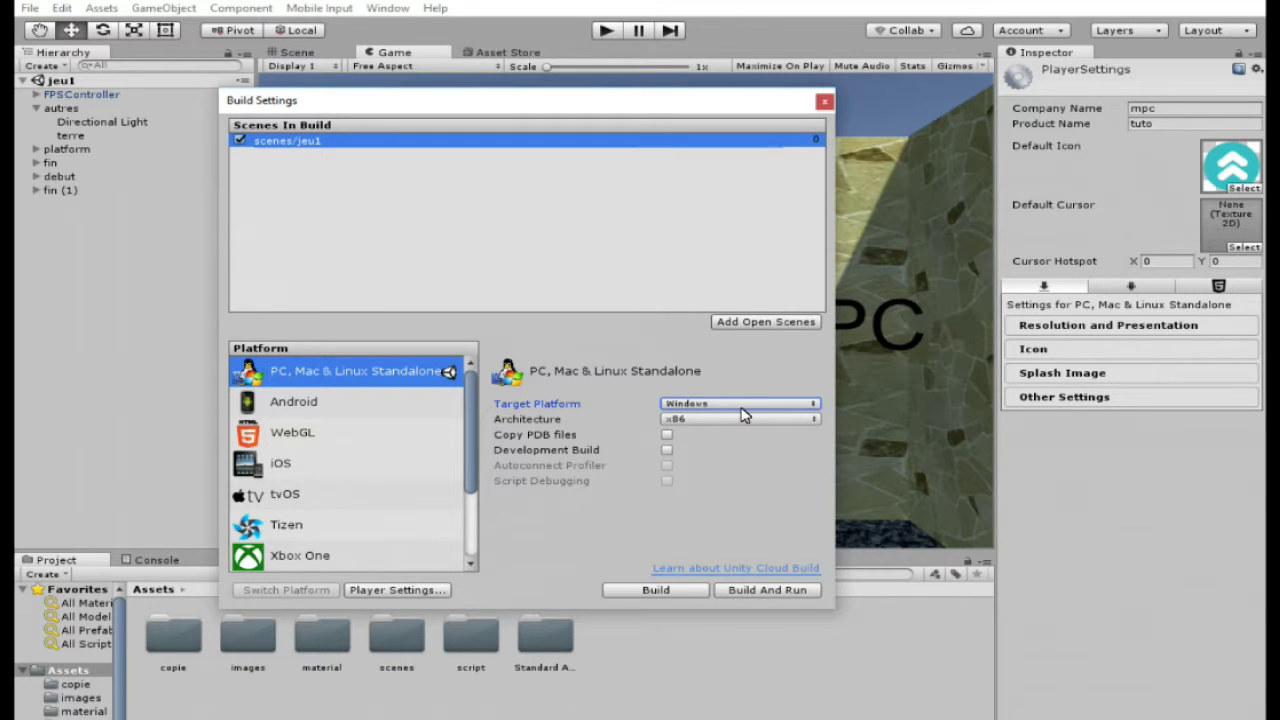
click(755, 421)
click(738, 458)
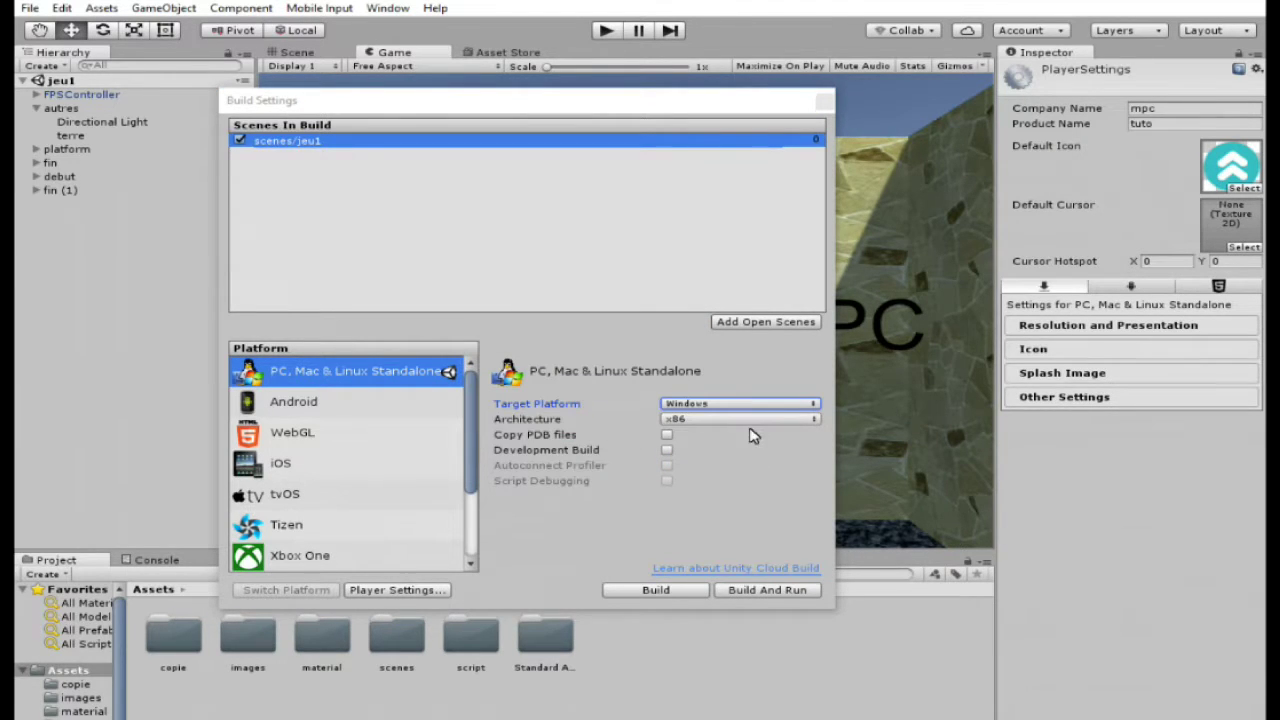
click(742, 421)
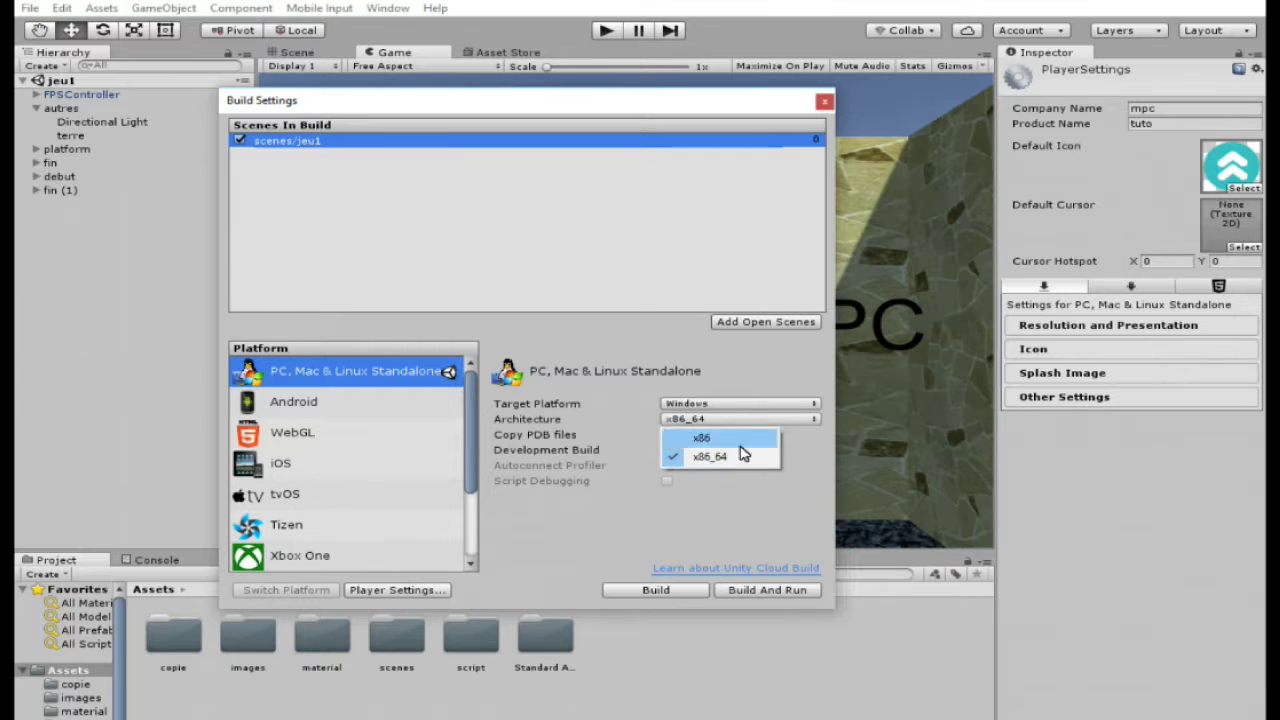
click(738, 380)
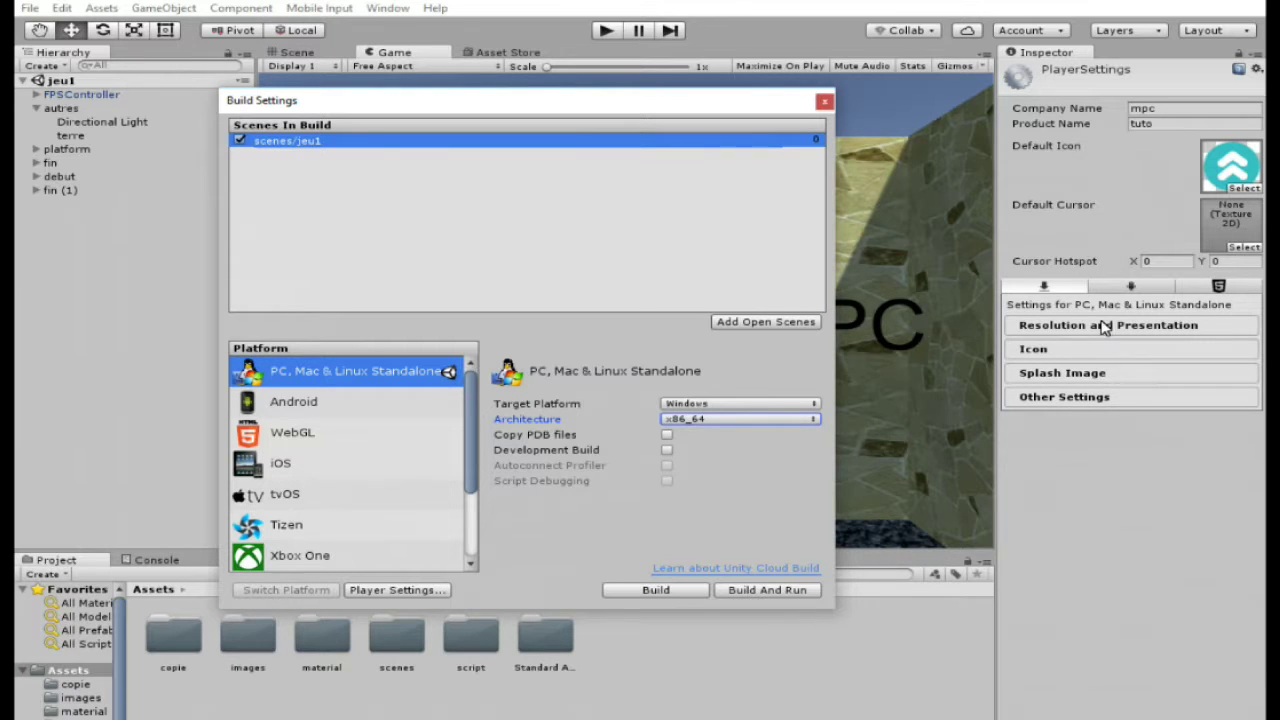
Set the Windows build's architecture to x86 and expand the Resolution and Presentation player settings.
click(712, 403)
click(716, 403)
click(709, 420)
click(702, 449)
click(727, 424)
click(699, 518)
click(1116, 336)
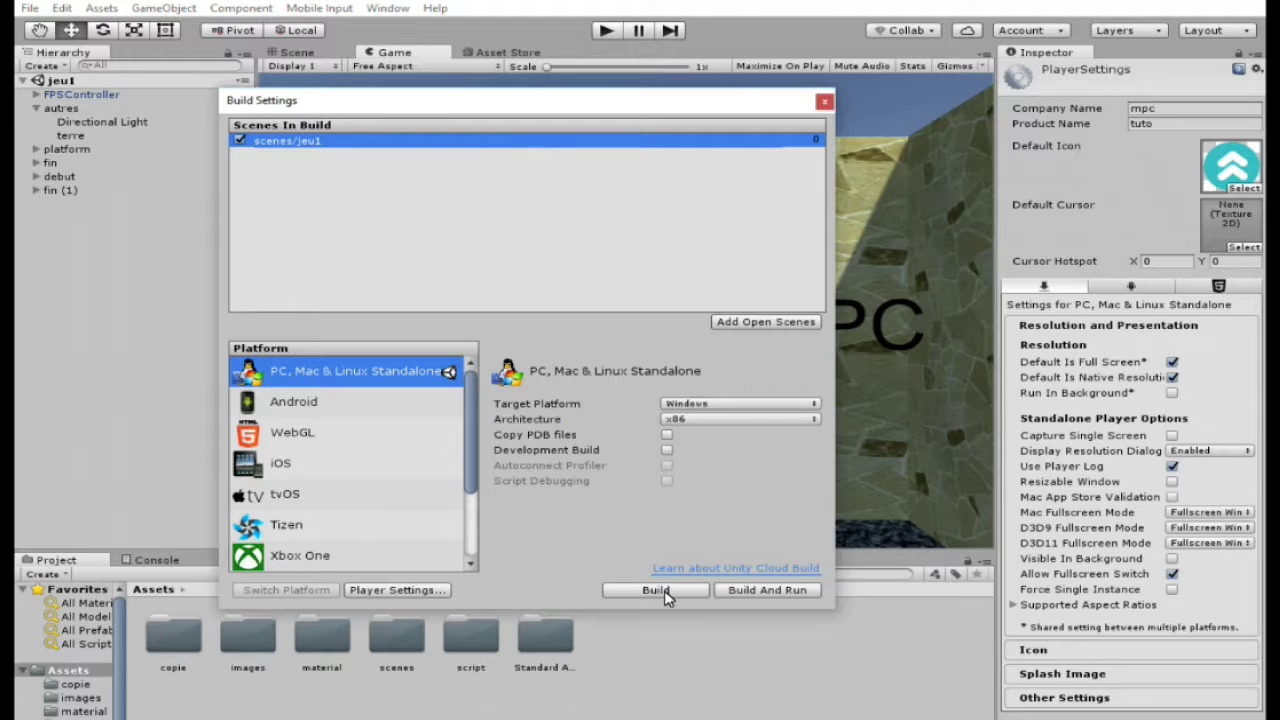
Build the game as an executable named demo in the tuto project folder.
click(660, 590)
drag(325, 214, 480, 256)
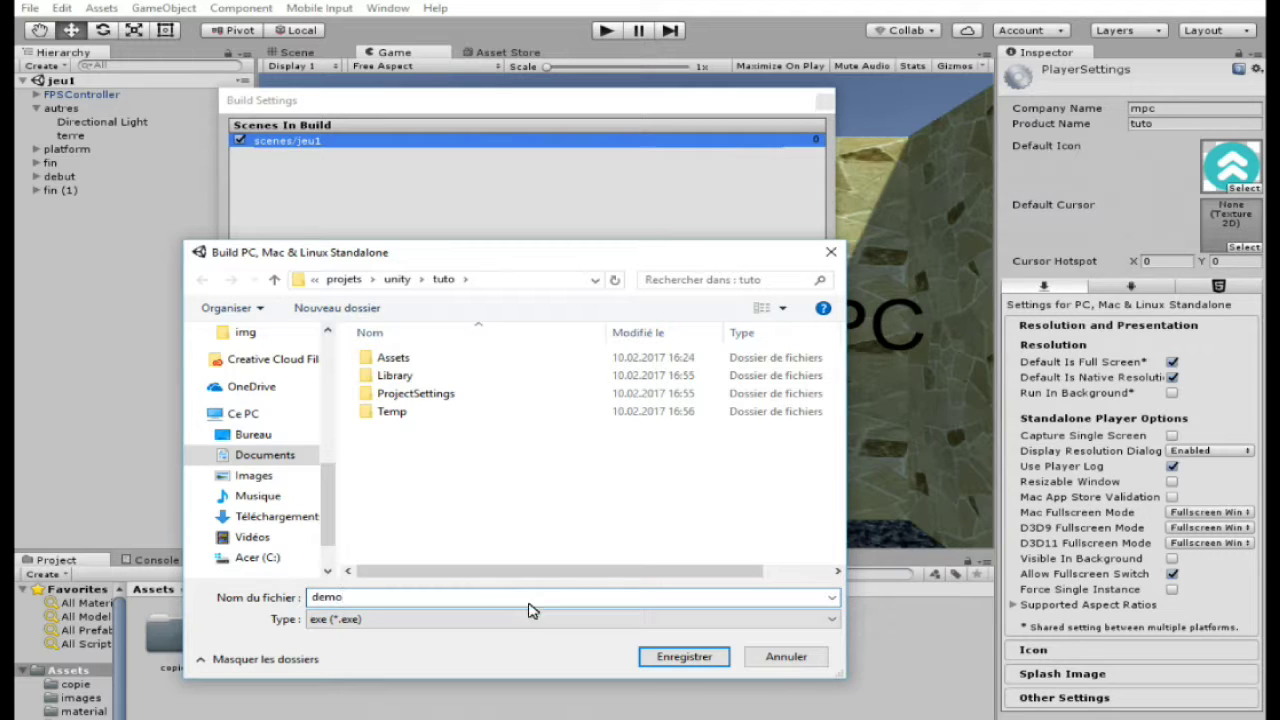
click(706, 663)
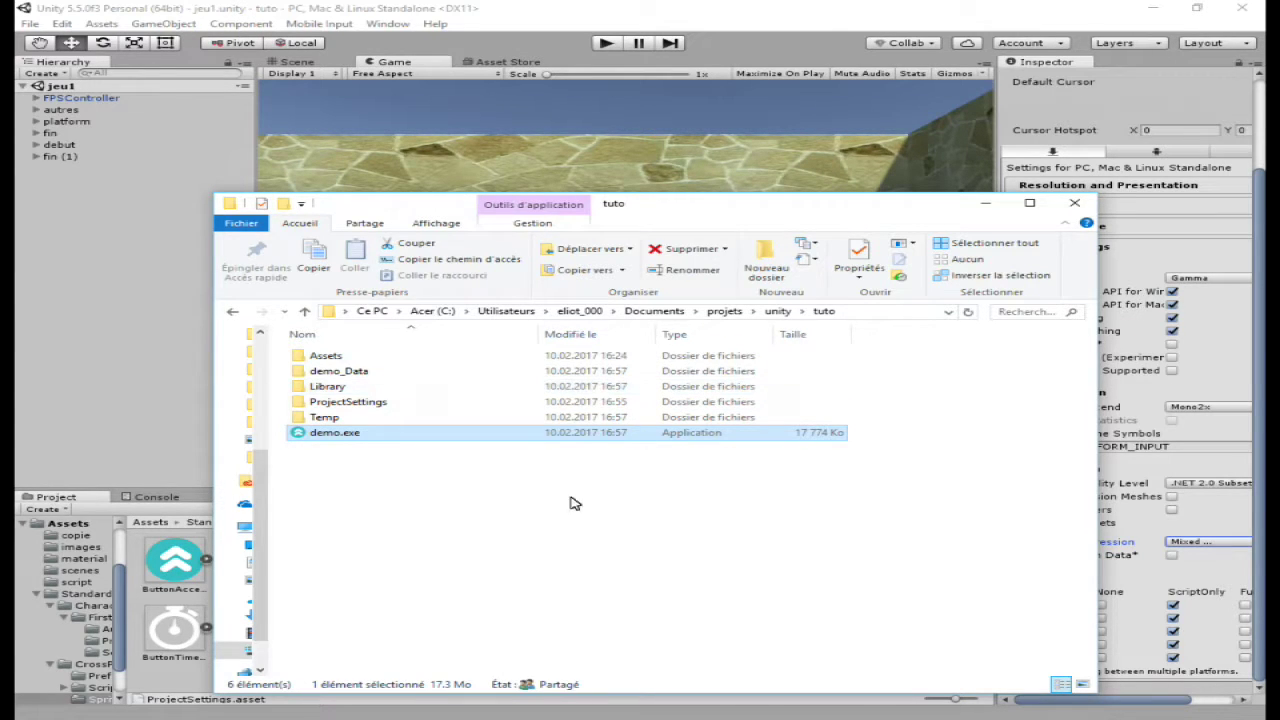
In File Explorer, examine the contents of the built demo_Data folder, return to the tuto folder and select demo.exe.
click(440, 373)
click(399, 435)
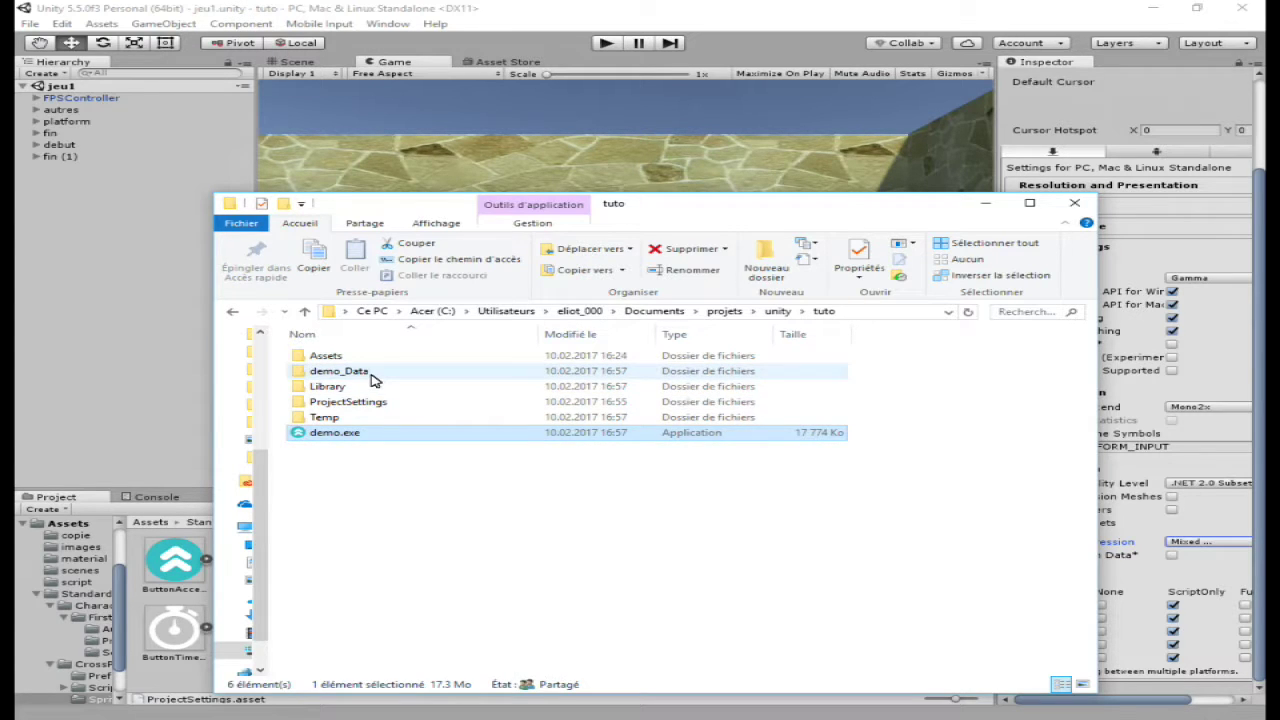
double_click(391, 372)
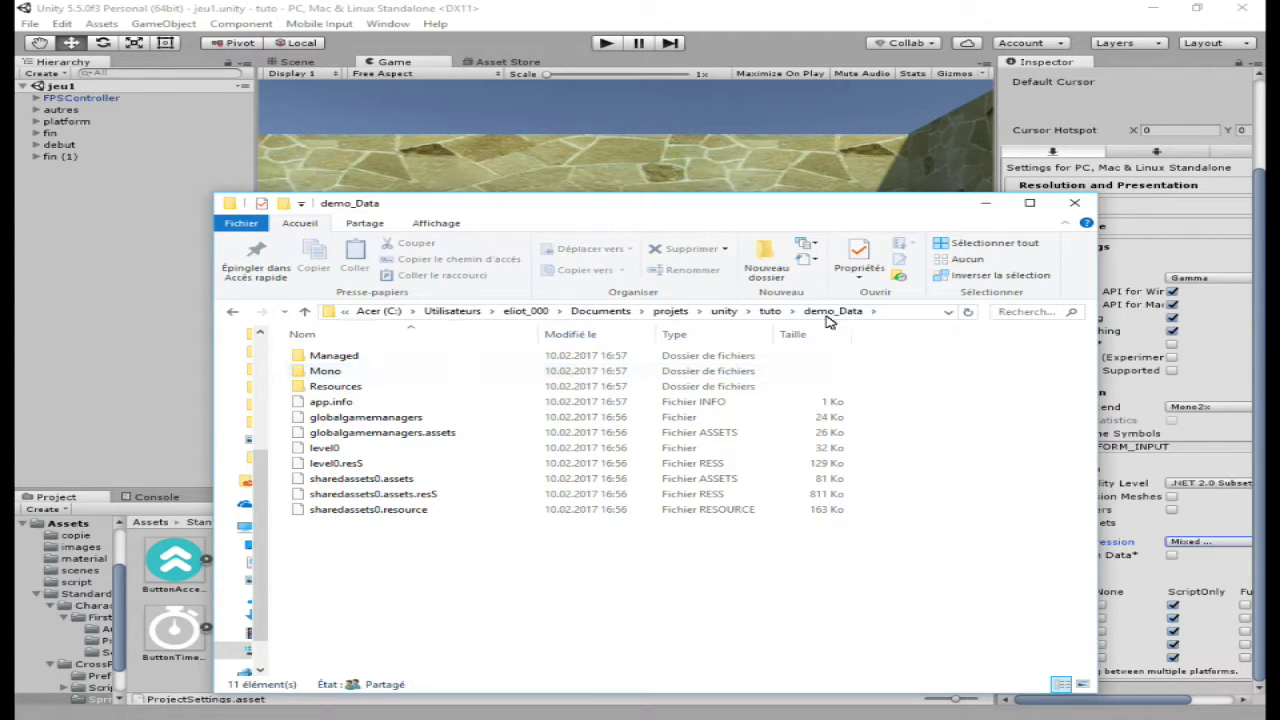
click(769, 311)
click(386, 436)
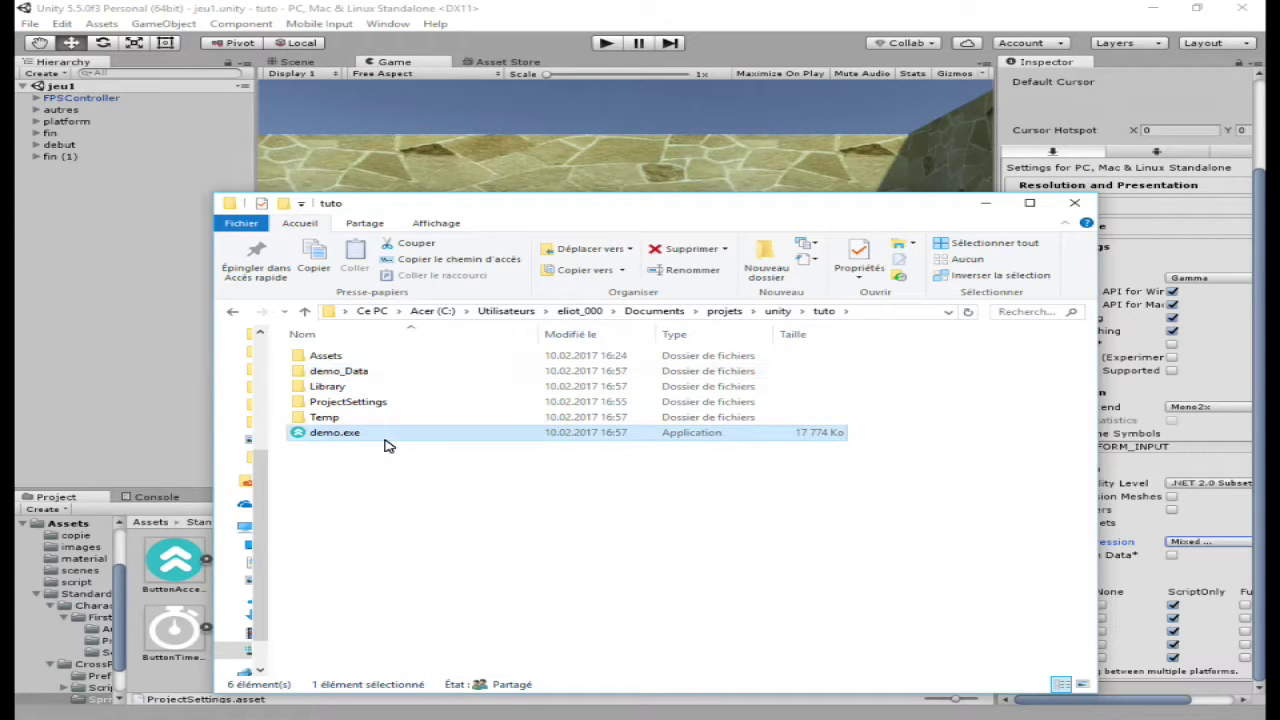
click(396, 376)
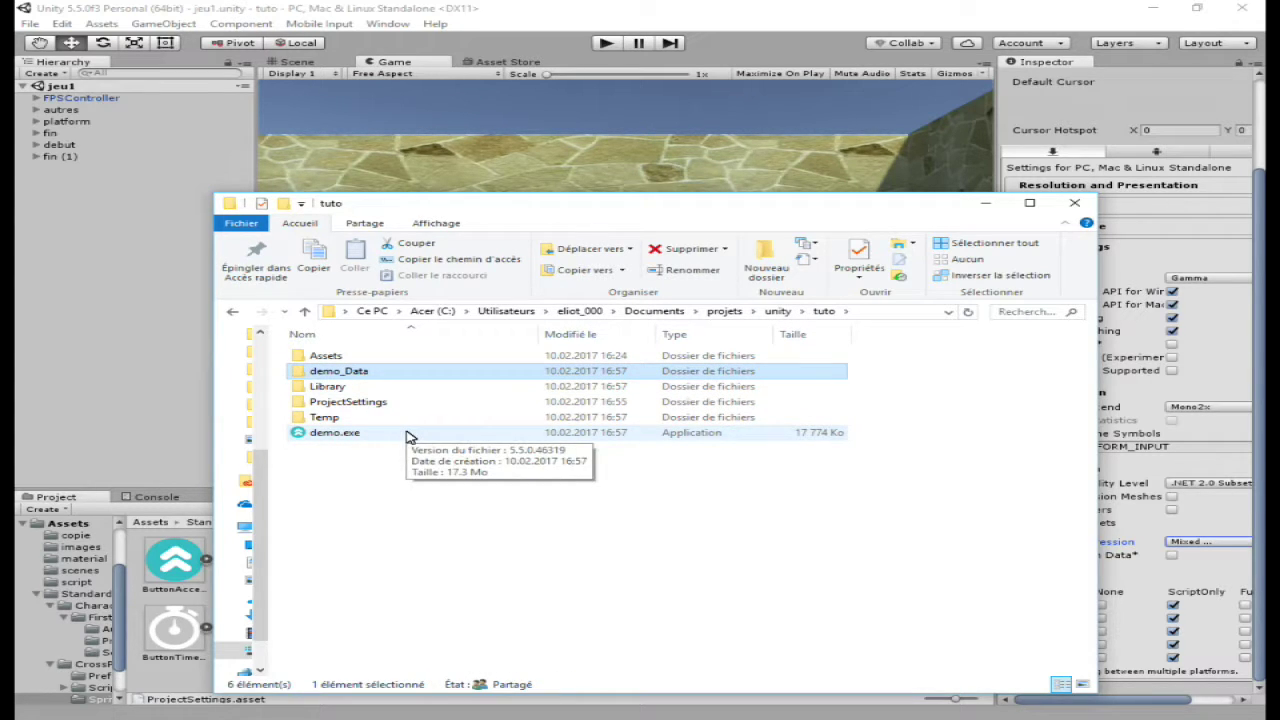
click(407, 437)
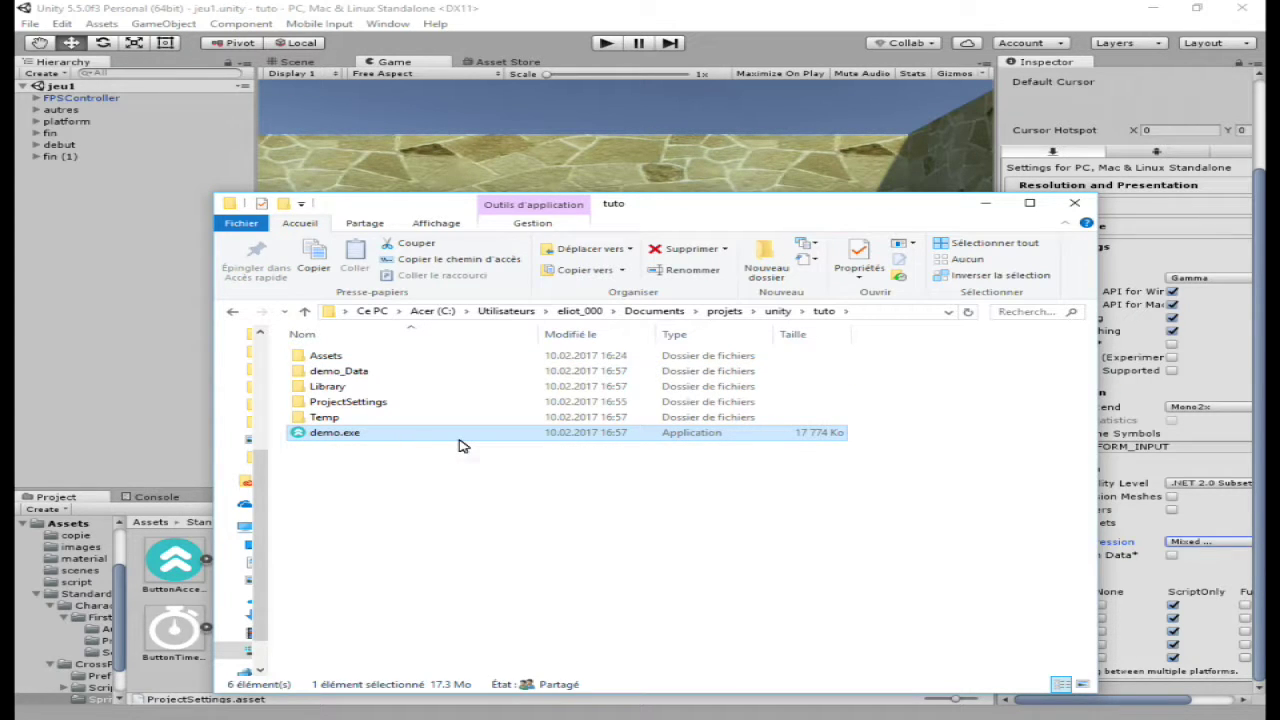
Launch demo.exe, check the resolution and graphics quality choices, and start the game at 1280 x 1024 with Fantastic quality.
double_click(459, 438)
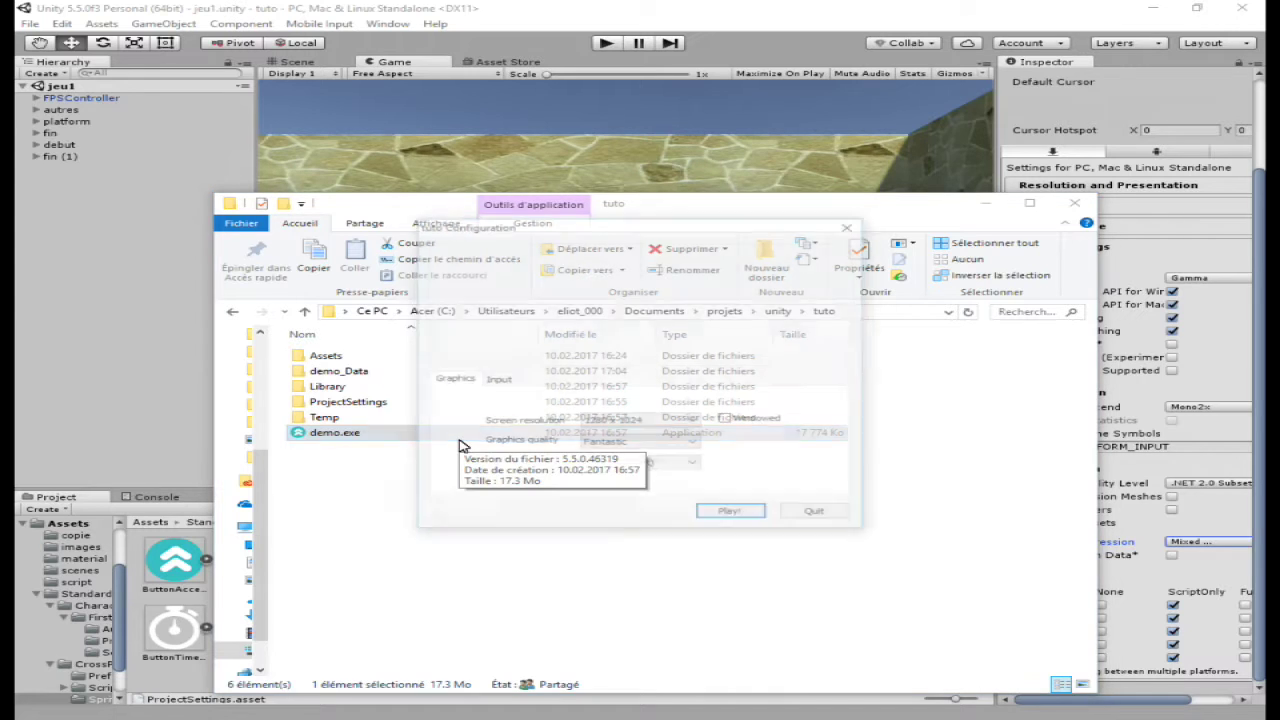
click(625, 424)
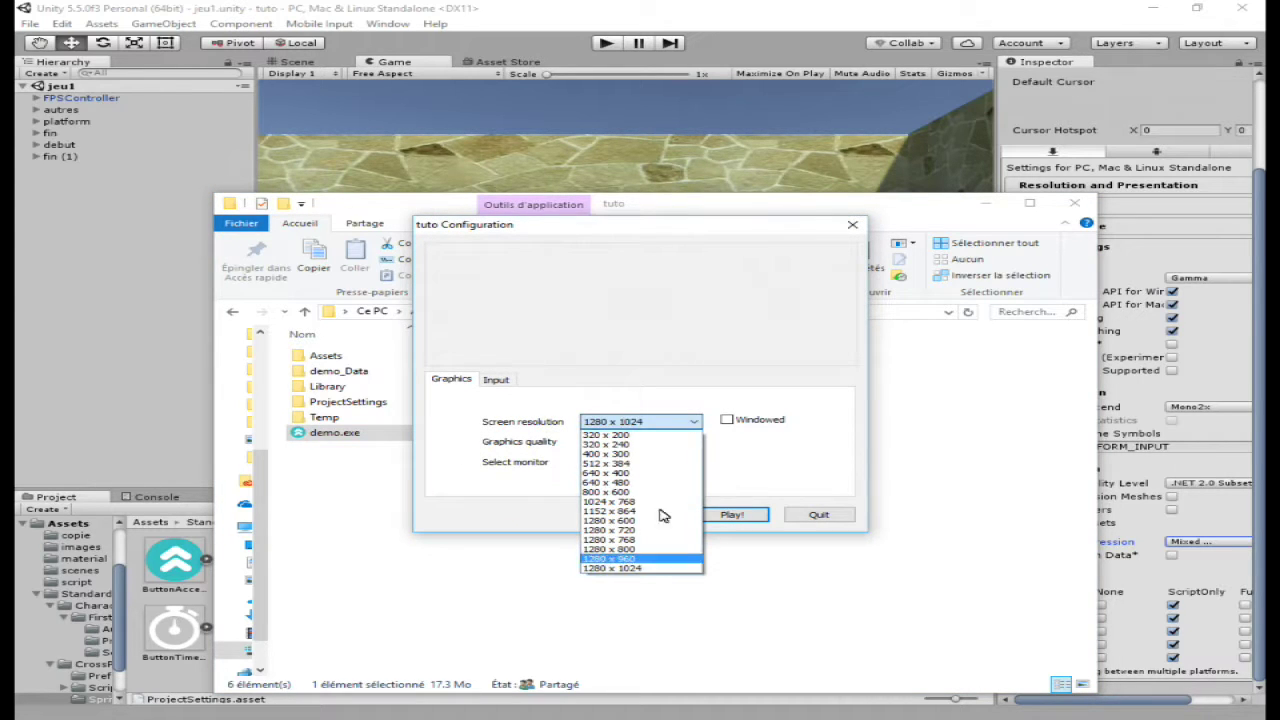
click(651, 424)
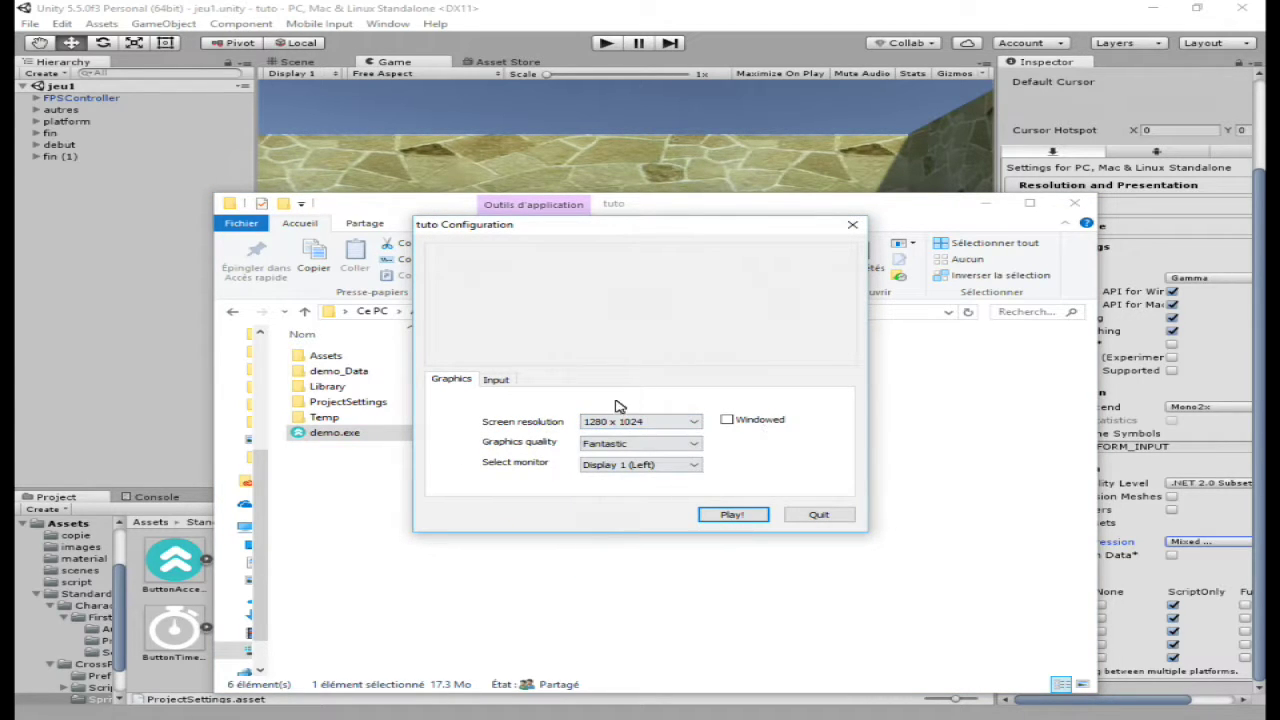
click(694, 442)
click(680, 446)
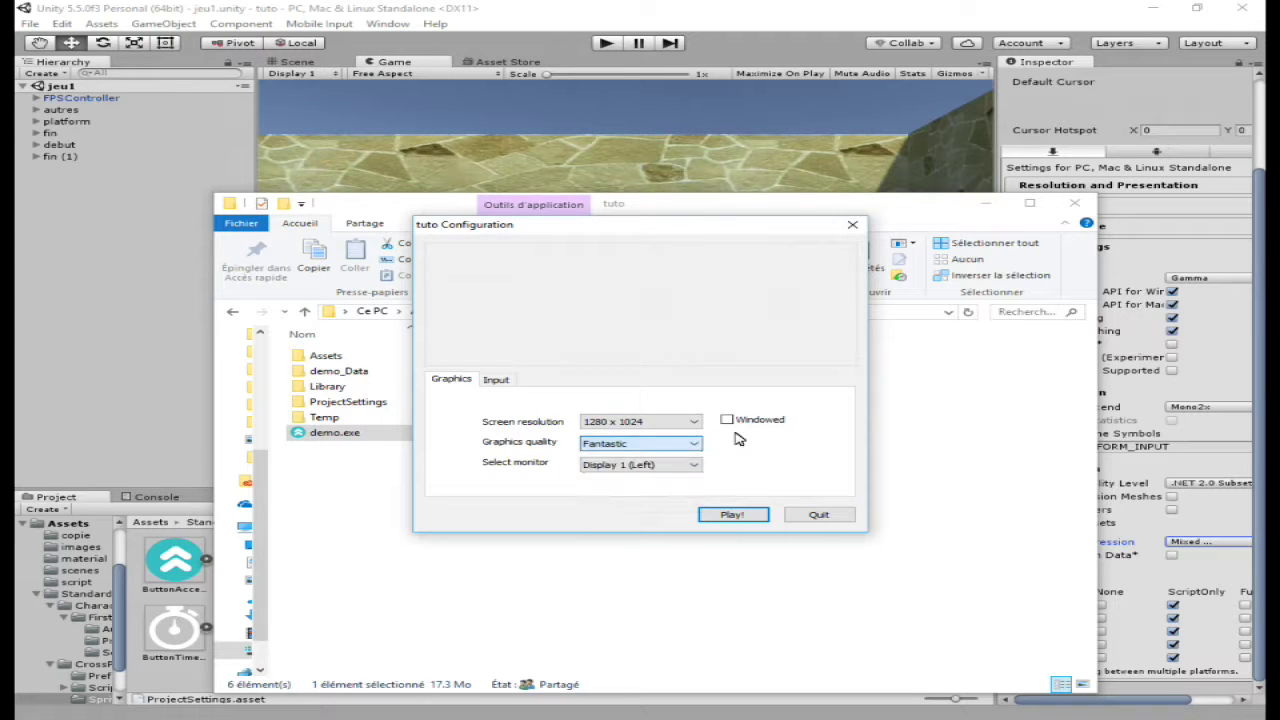
click(735, 515)
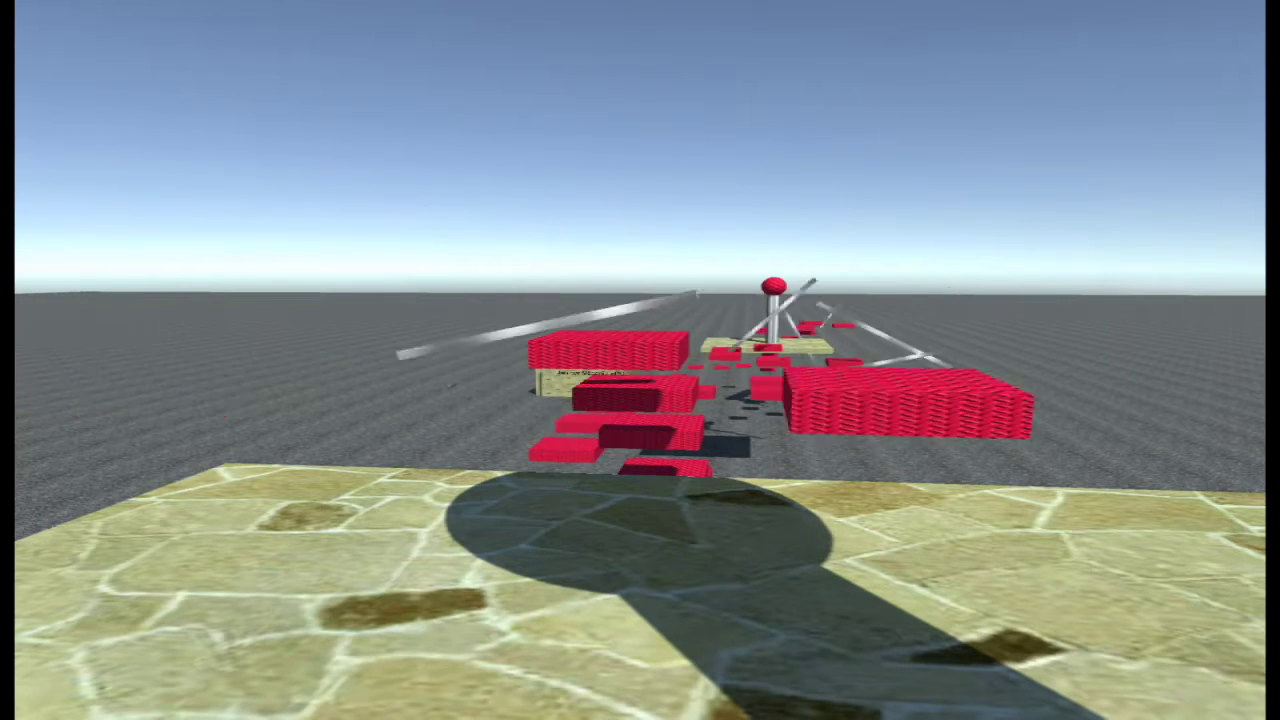